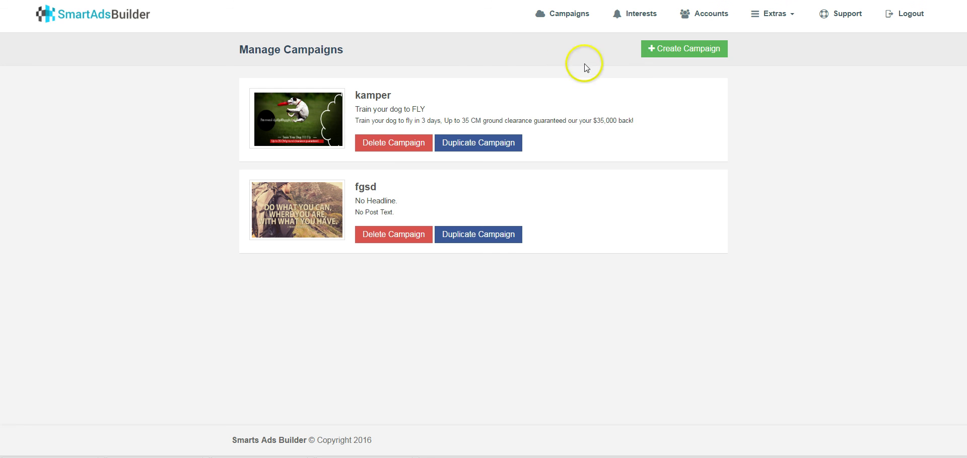
Step: Start a new campaign named "ggg" and continue to the template selection
{"action": "left_click", "coordinate": [652, 49]}
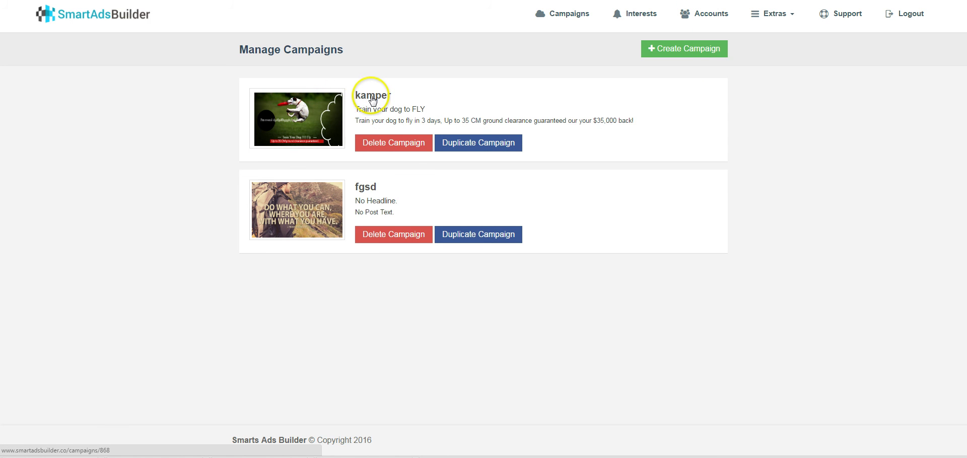
{"action": "left_click", "coordinate": [697, 46]}
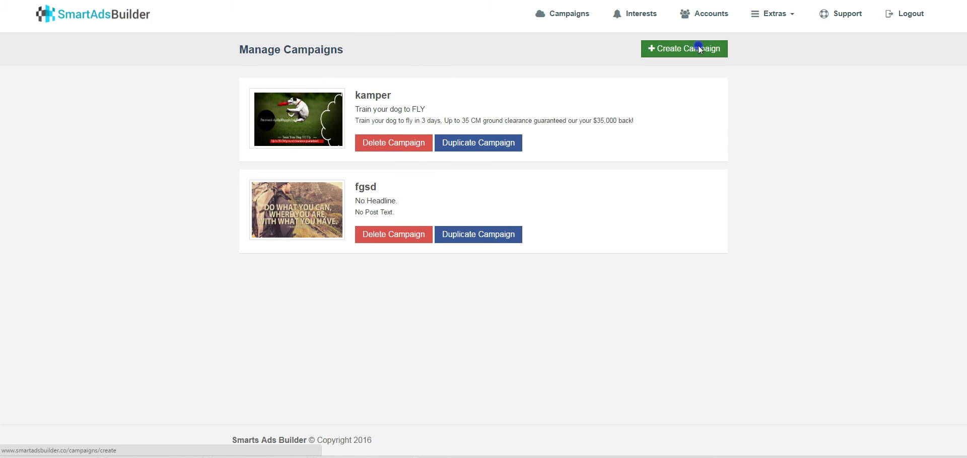
{"action": "left_click", "coordinate": [507, 122]}
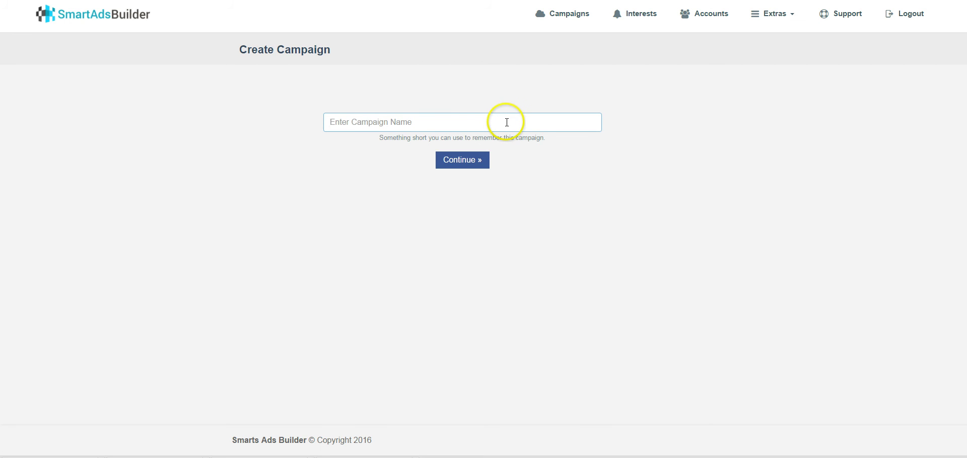
{"action": "type", "text": "asd"}
{"action": "left_click", "coordinate": [468, 160]}
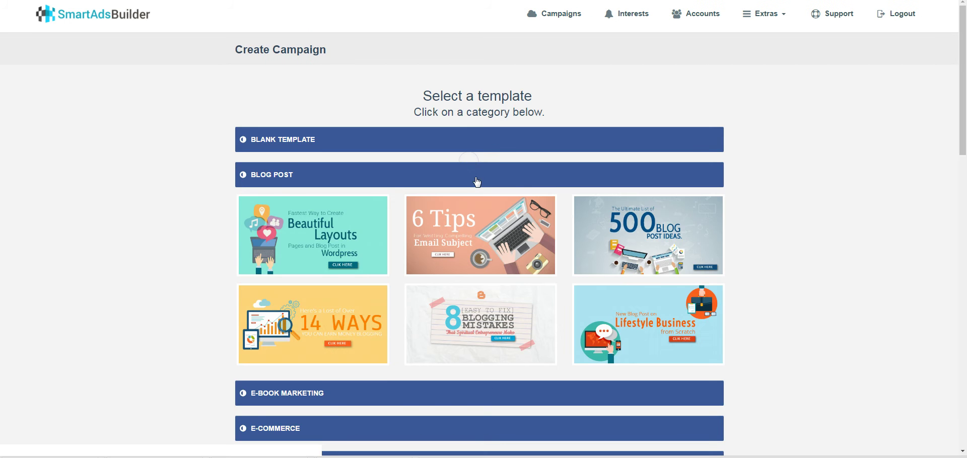
Step: Choose the Pet Training template showing the white dog leaping for a red frisbee
{"action": "scroll", "coordinate": [231, 240], "scroll_direction": "down", "scroll_amount": 9}
{"action": "scroll", "coordinate": [331, 237], "scroll_direction": "down", "scroll_amount": 5}
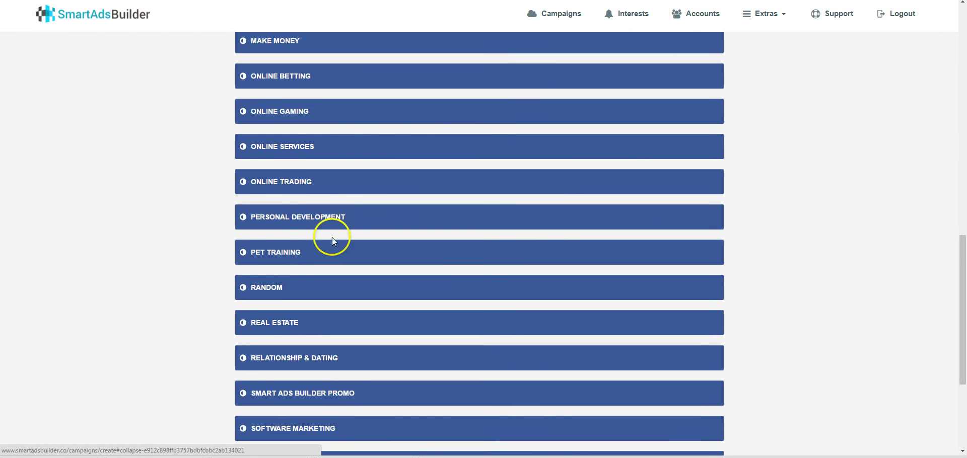
{"action": "left_click", "coordinate": [262, 259]}
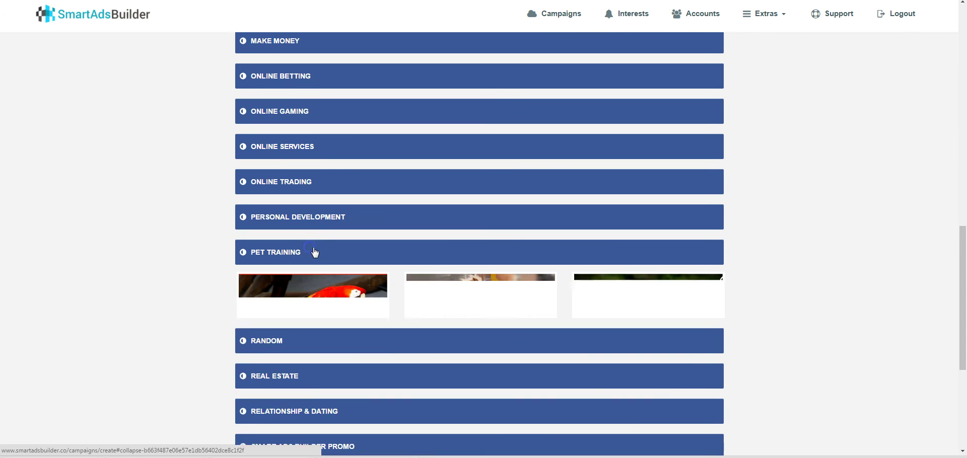
{"action": "scroll", "coordinate": [671, 140], "scroll_direction": "down", "scroll_amount": 5}
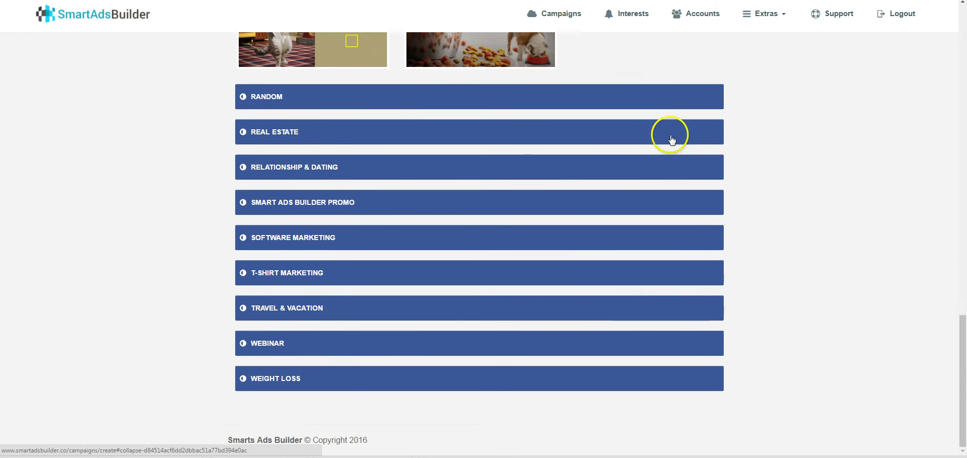
{"action": "scroll", "coordinate": [672, 140], "scroll_direction": "up", "scroll_amount": 5}
{"action": "left_click", "coordinate": [635, 187]}
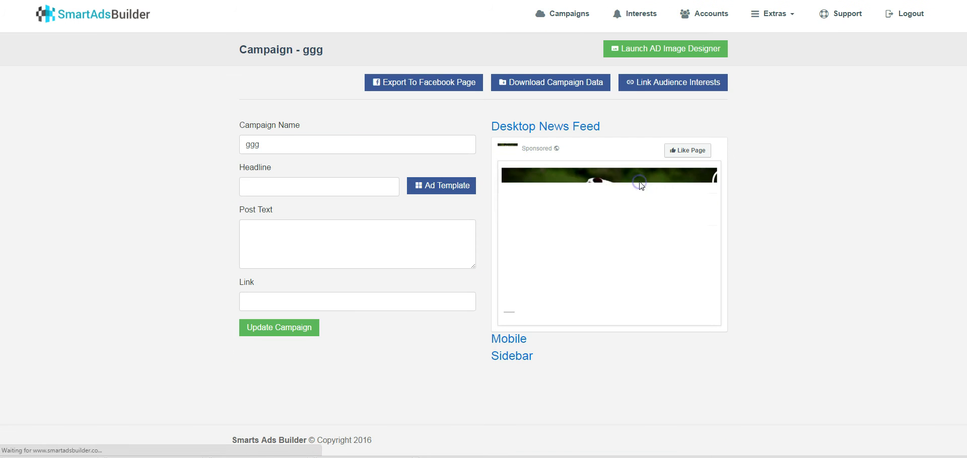
Step: Preview the ad in its mobile and sidebar formats, and return to the desktop news feed preview
{"action": "left_click", "coordinate": [326, 144]}
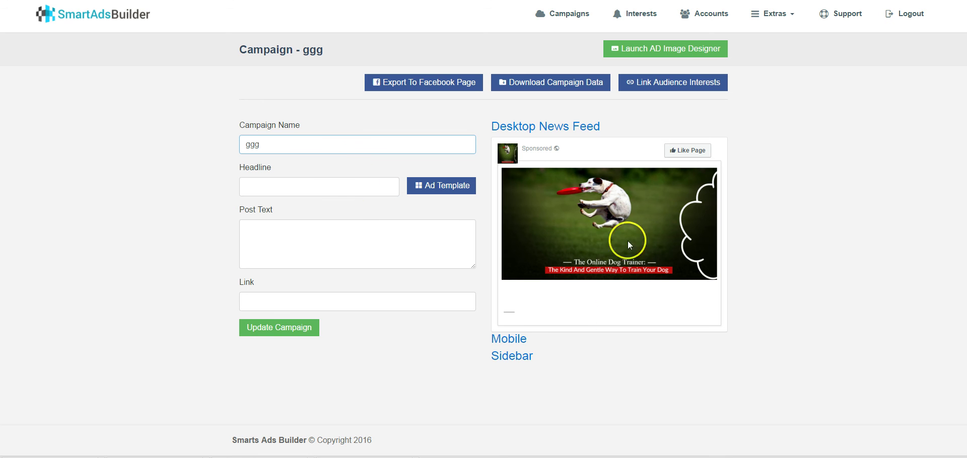
{"action": "left_click", "coordinate": [506, 341]}
{"action": "left_click", "coordinate": [512, 357]}
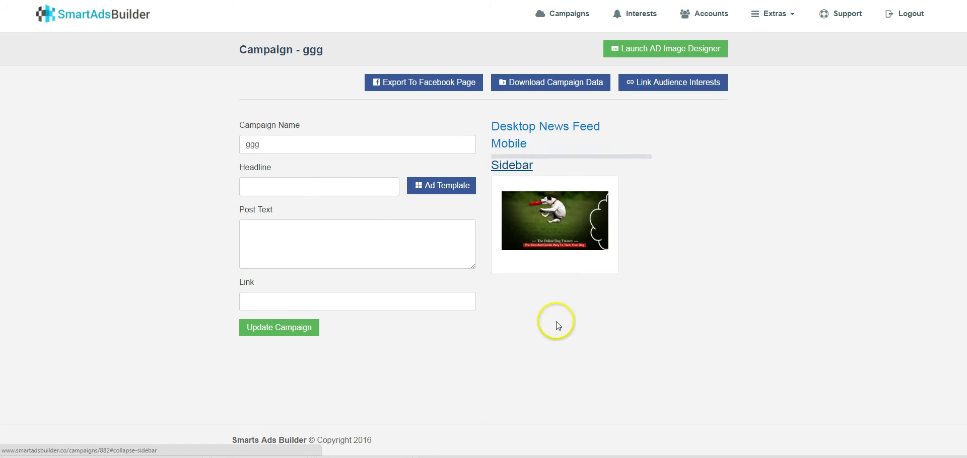
{"action": "left_click", "coordinate": [542, 135]}
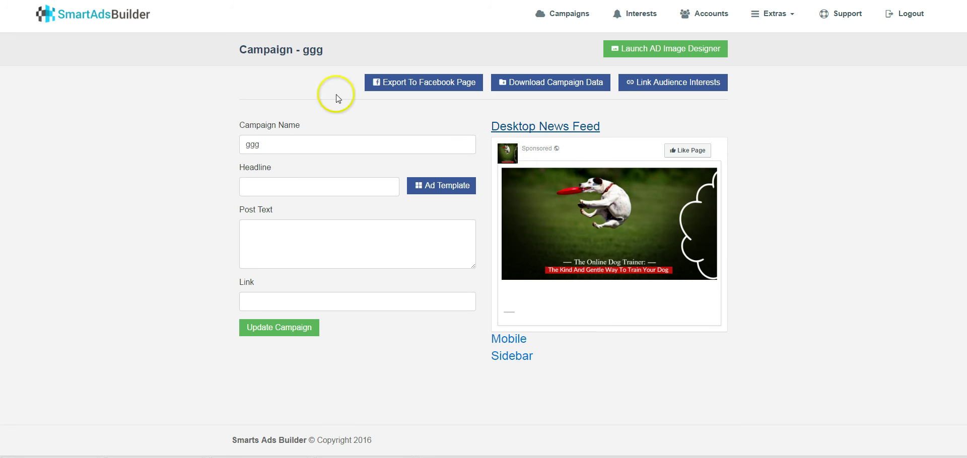
Step: Fill in the campaign form with the headline "Train your dog to fly", post text "fly!!" and link "htt"
{"action": "left_click", "coordinate": [317, 187]}
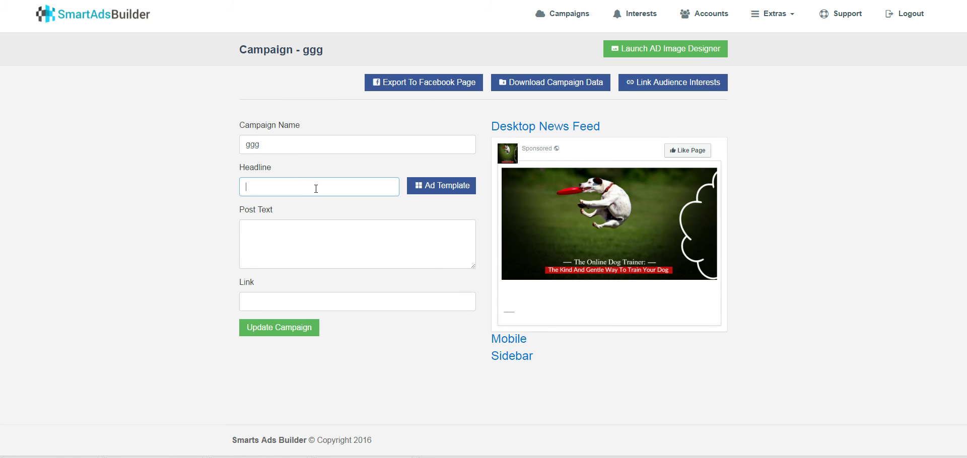
{"action": "type", "text": "Train your dog to fly"}
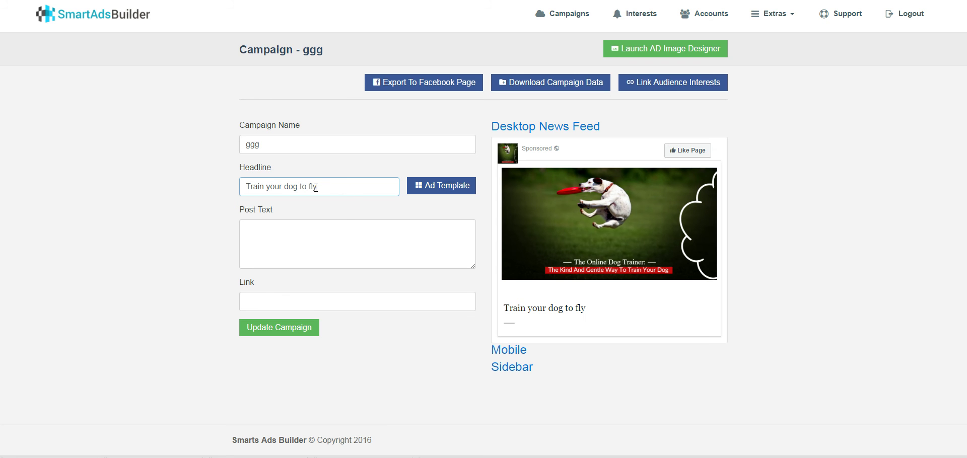
{"action": "left_click", "coordinate": [318, 230]}
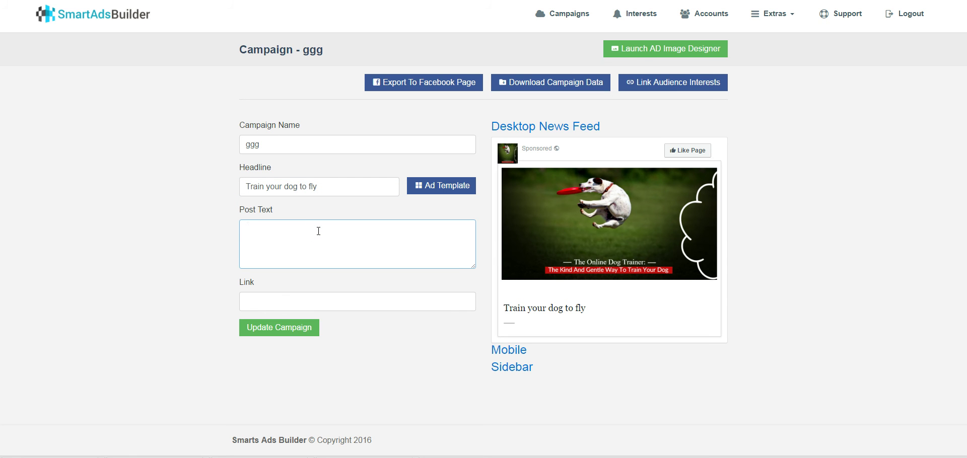
{"action": "type", "text": "fly"}
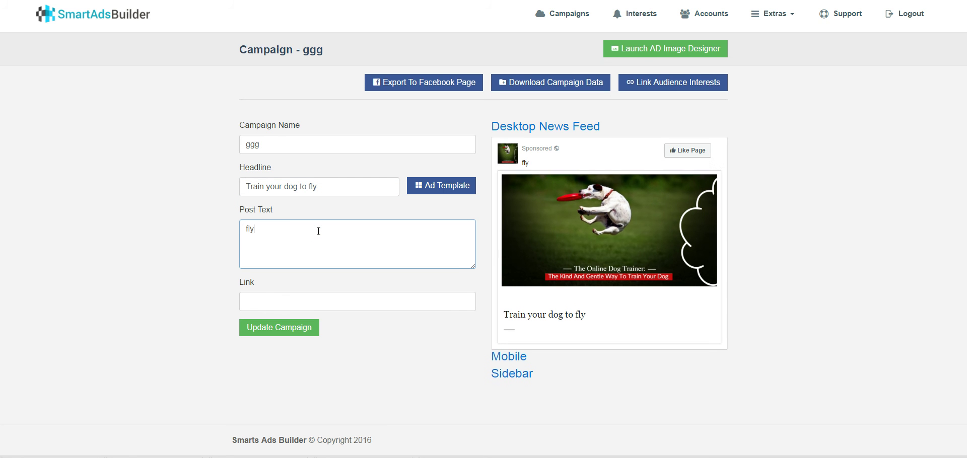
{"action": "type", "text": "!!"}
{"action": "left_click", "coordinate": [319, 231]}
{"action": "left_click", "coordinate": [562, 262]}
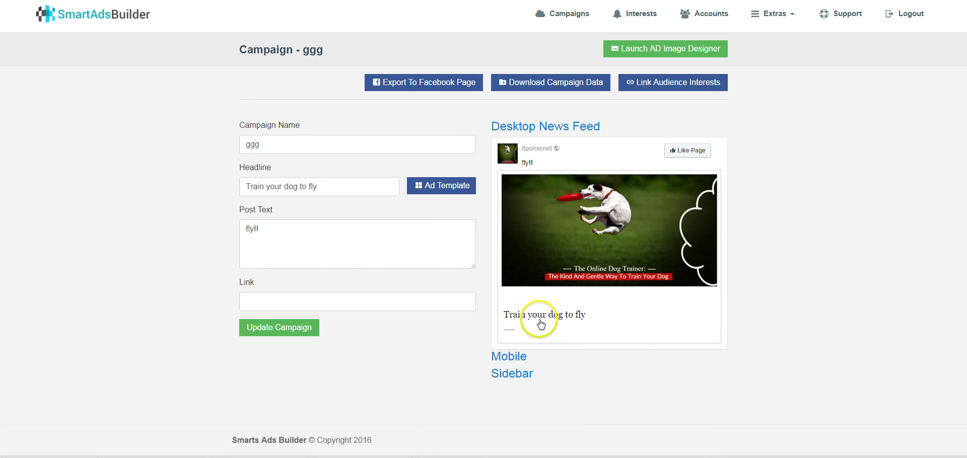
{"action": "left_click_drag", "start_coordinate": [525, 162], "coordinate": [561, 163]}
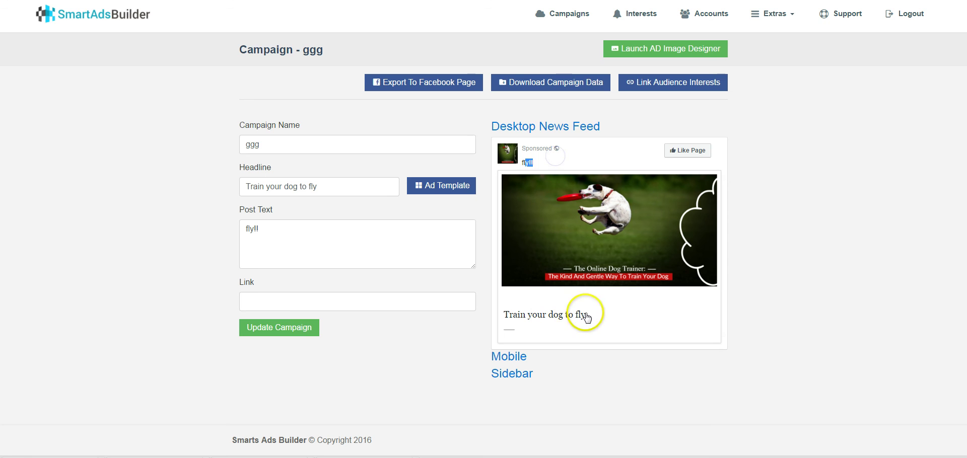
{"action": "left_click", "coordinate": [284, 298]}
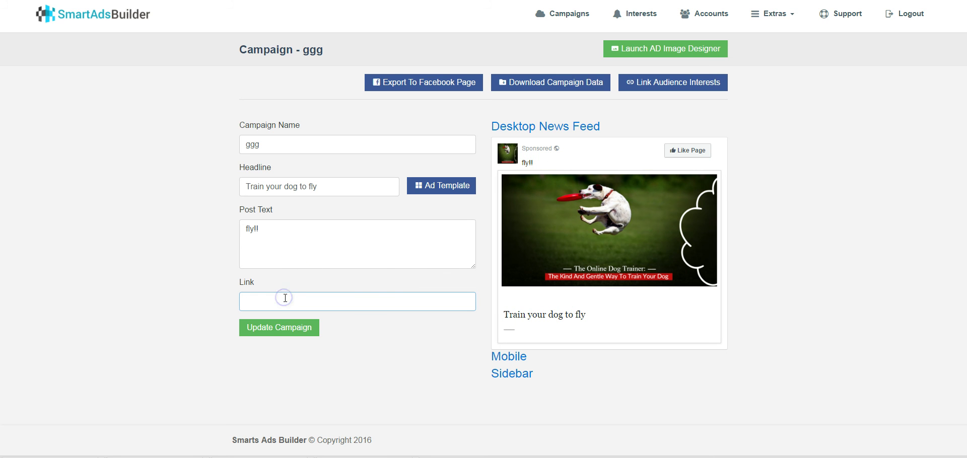
{"action": "type", "text": "htt"}
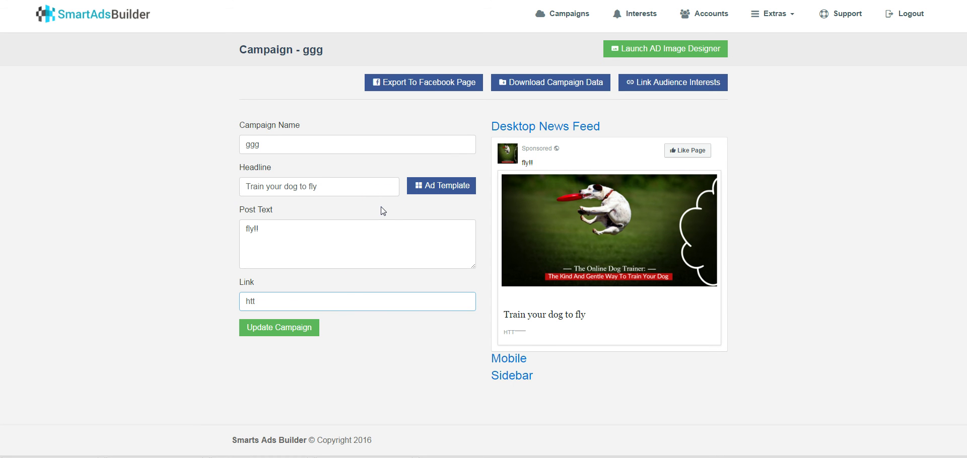
Step: Open the campaign's ad image designer and look through its template categories and the ad's background image
{"action": "left_click", "coordinate": [671, 51]}
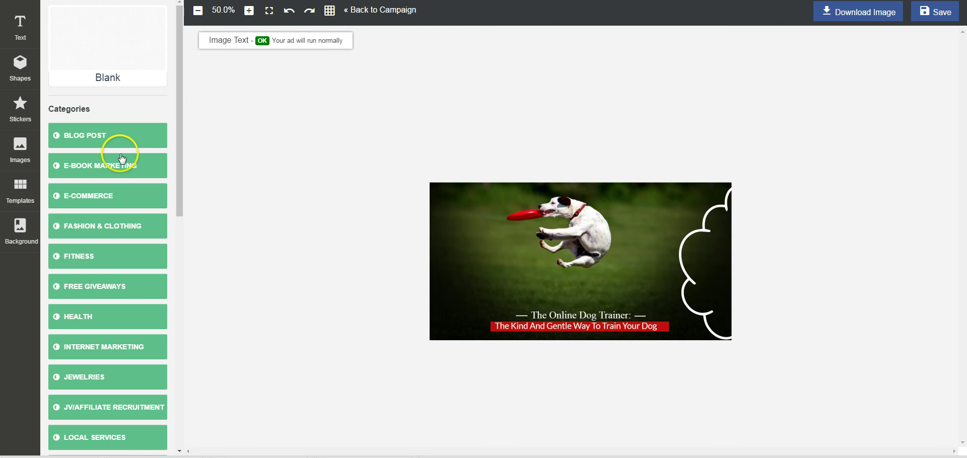
{"action": "scroll", "coordinate": [147, 231], "scroll_direction": "down", "scroll_amount": 10}
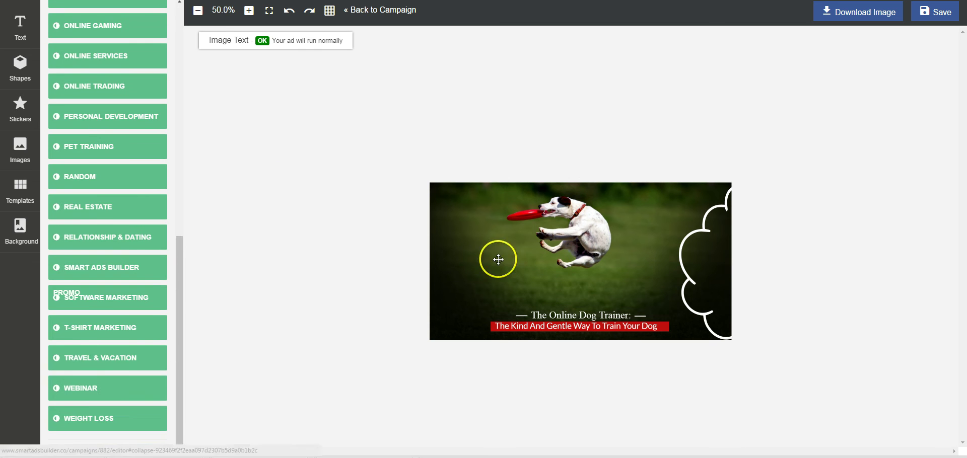
{"action": "left_click", "coordinate": [665, 273]}
{"action": "left_click", "coordinate": [445, 212]}
Step: Add a "Hello" text to the ad image and move it to the dark grass area left of the dog
{"action": "left_click", "coordinate": [20, 26]}
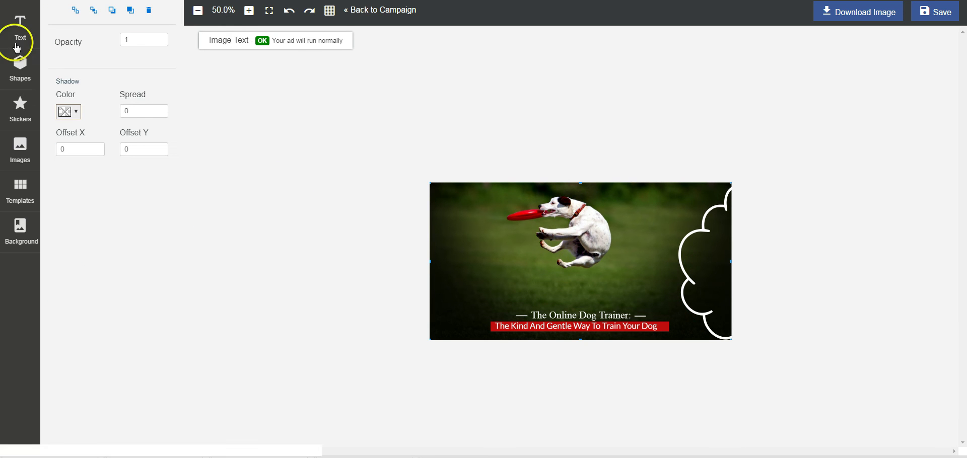
{"action": "left_click", "coordinate": [126, 100]}
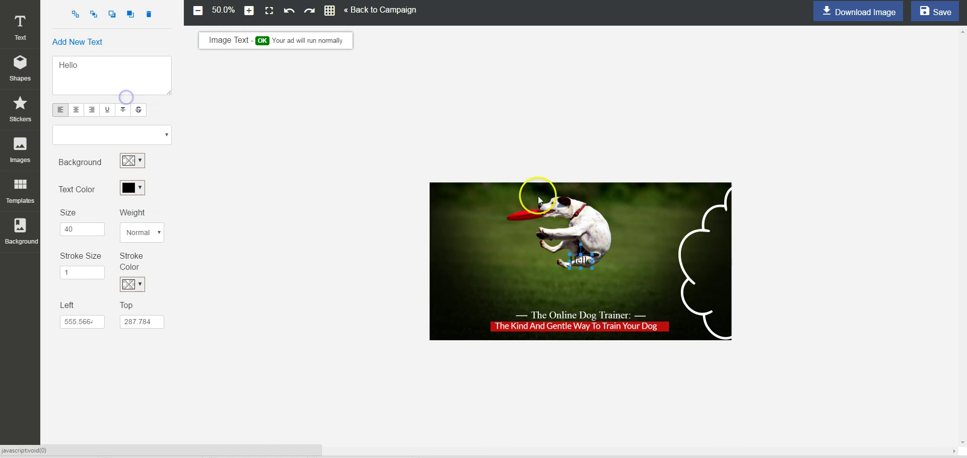
{"action": "left_click_drag", "start_coordinate": [594, 272], "coordinate": [336, 266]}
Step: Look through the designer's sticker, image and background options, including background image search, uploads and colors
{"action": "left_click", "coordinate": [20, 108]}
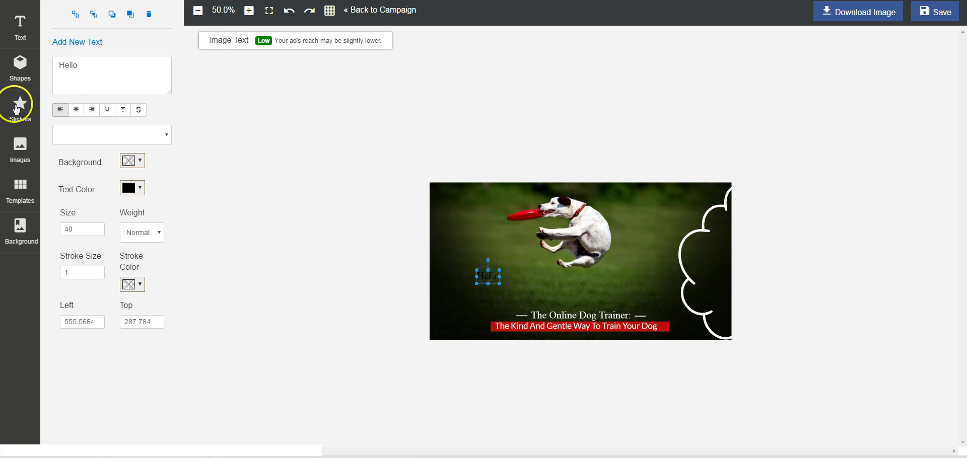
{"action": "left_click", "coordinate": [20, 150]}
{"action": "left_click", "coordinate": [21, 229]}
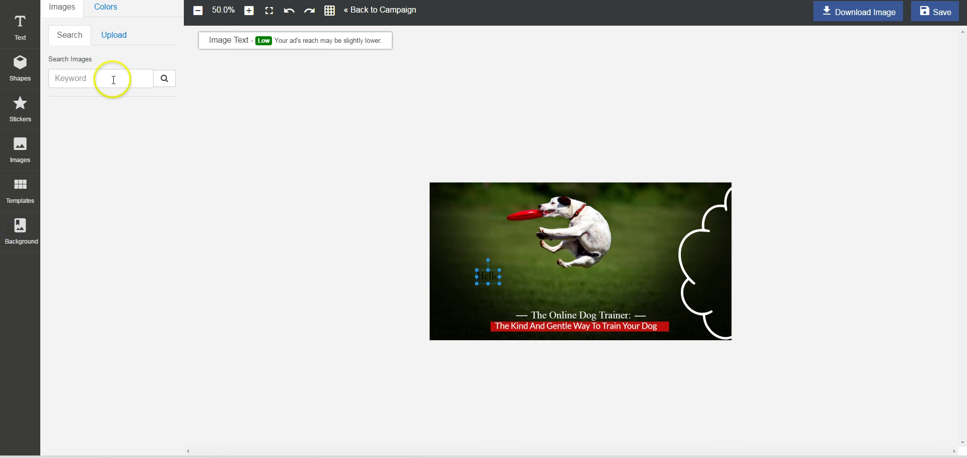
{"action": "left_click", "coordinate": [113, 37]}
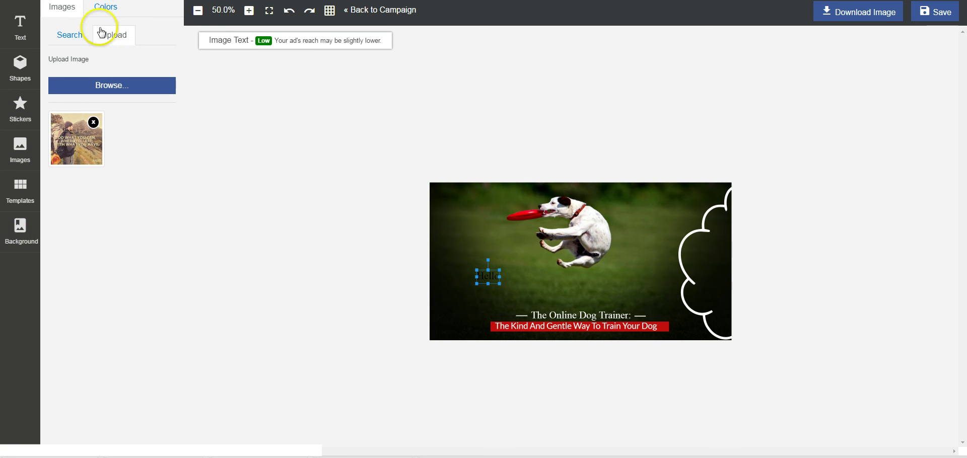
{"action": "left_click", "coordinate": [78, 34]}
{"action": "left_click", "coordinate": [105, 8]}
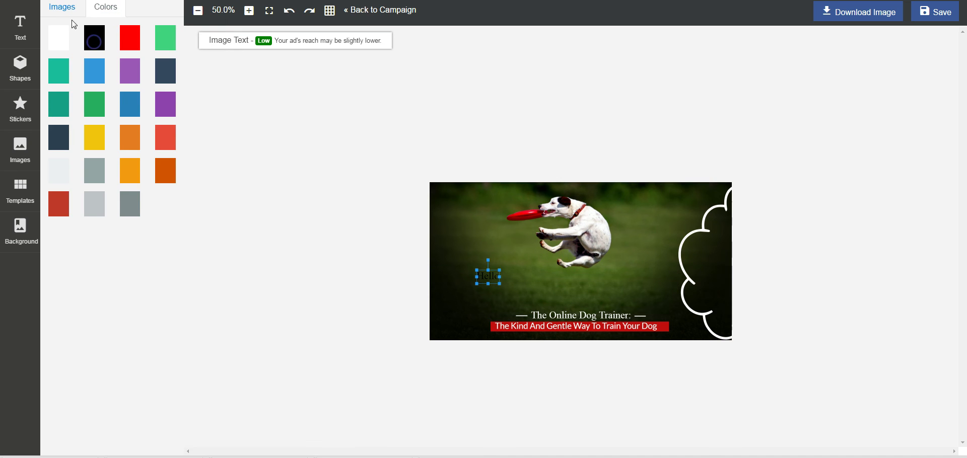
{"action": "left_click", "coordinate": [62, 7]}
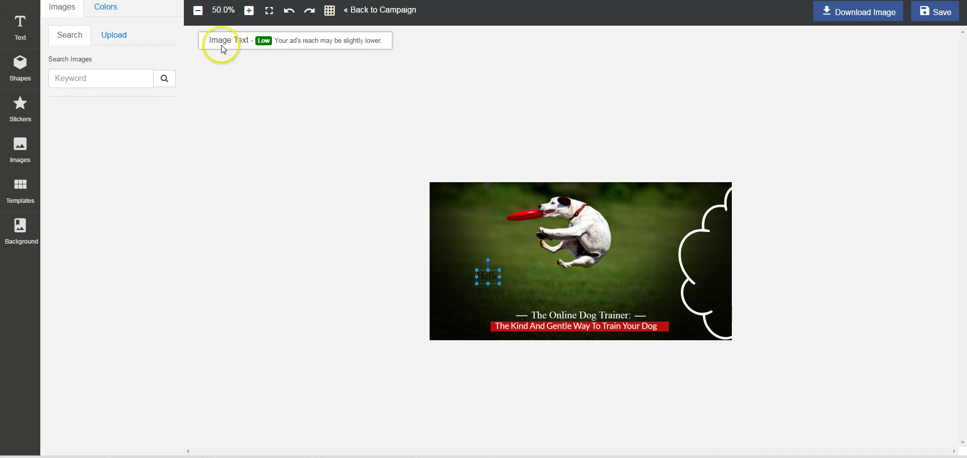
Step: Check the ad's Image Text rating and return to the campaign page
{"action": "left_click_drag", "start_coordinate": [286, 52], "coordinate": [377, 47]}
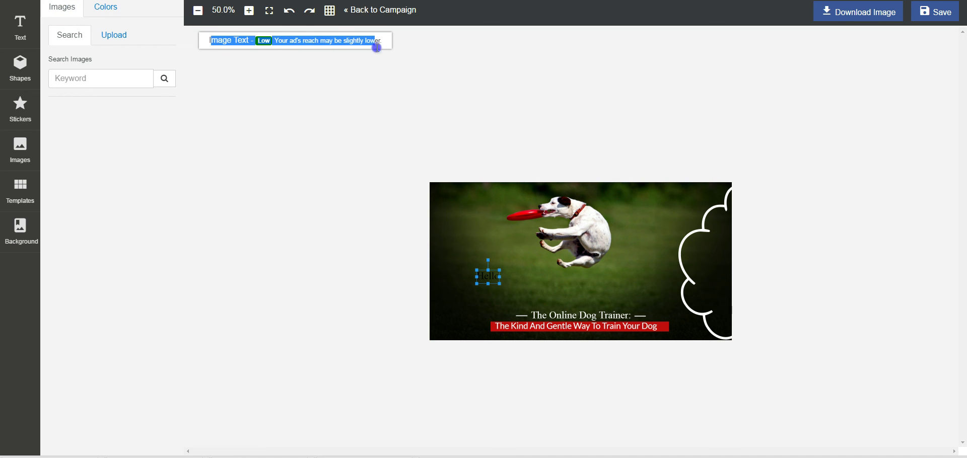
{"action": "left_click", "coordinate": [226, 41]}
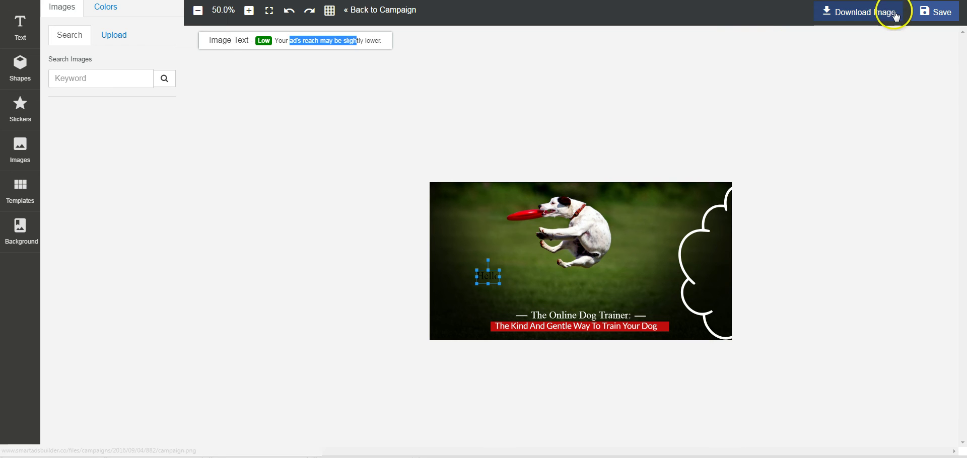
{"action": "left_click", "coordinate": [939, 23]}
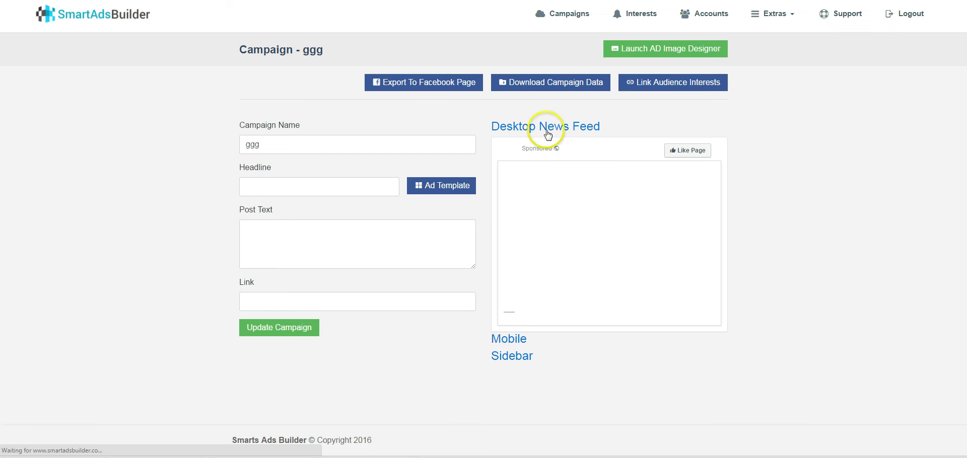
{"action": "left_click", "coordinate": [292, 188]}
{"action": "left_click", "coordinate": [270, 237]}
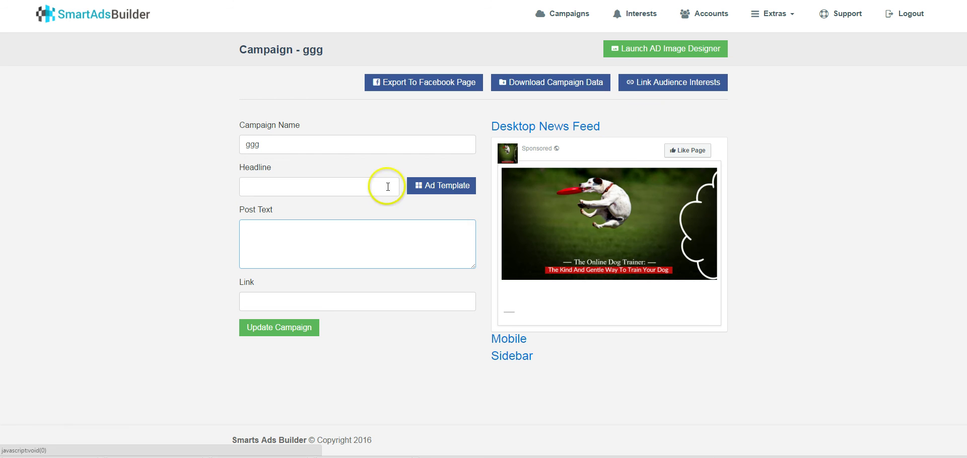
{"action": "left_click", "coordinate": [365, 186]}
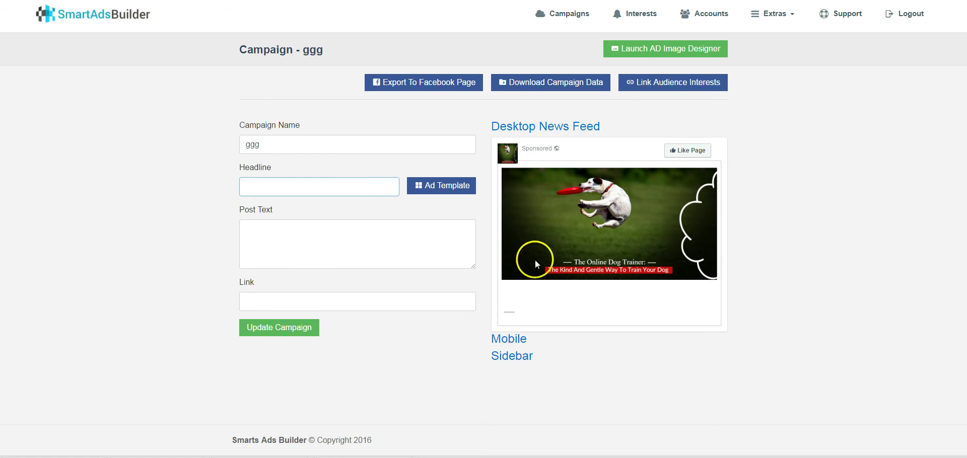
{"action": "left_click", "coordinate": [567, 234]}
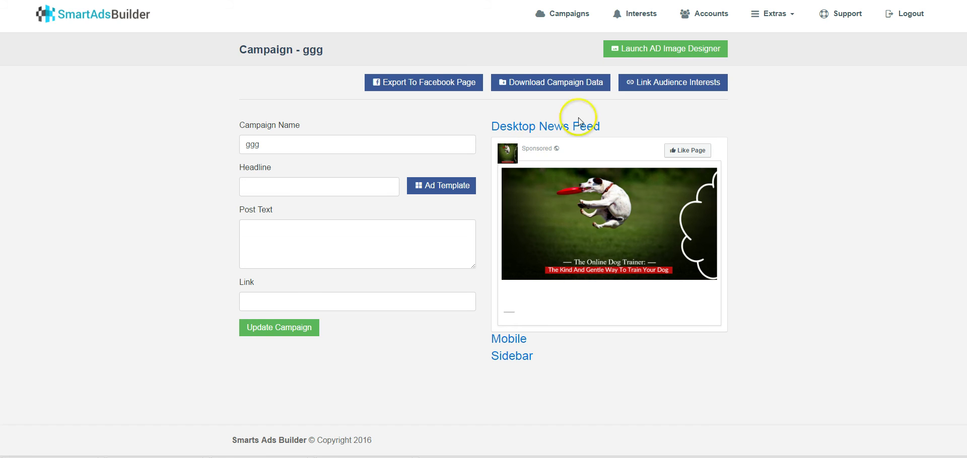
Step: Reopen the ad image designer for the campaign
{"action": "left_click", "coordinate": [648, 48]}
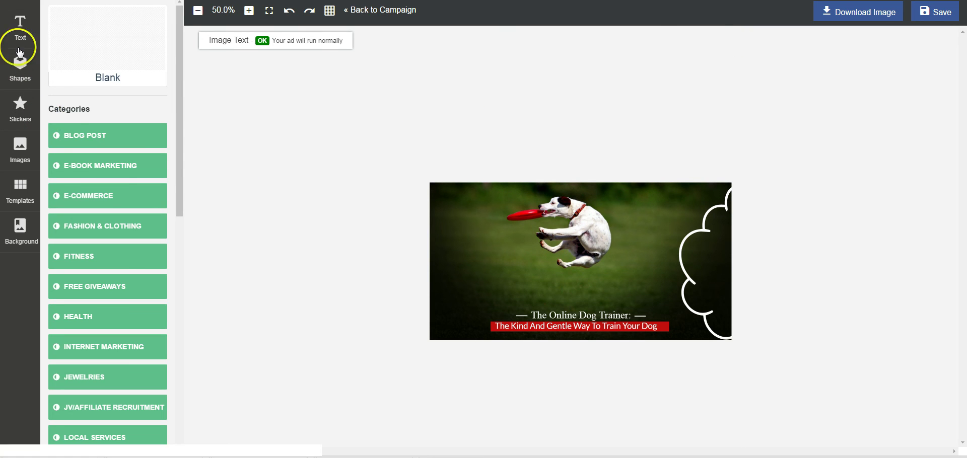
Step: Add an enlarged "Hello" text to the dark grass left of the dog and save the ad image back to the campaign
{"action": "left_click", "coordinate": [20, 26]}
{"action": "left_click", "coordinate": [134, 103]}
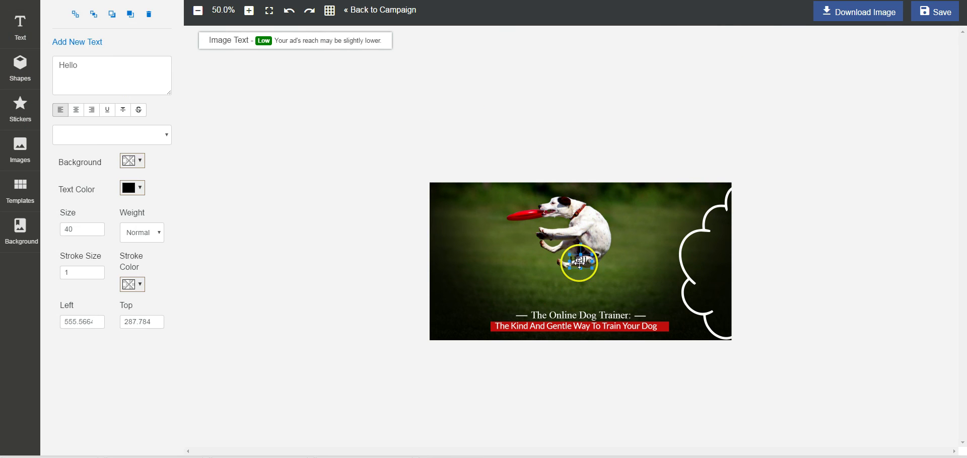
{"action": "left_click_drag", "start_coordinate": [481, 277], "coordinate": [513, 296]}
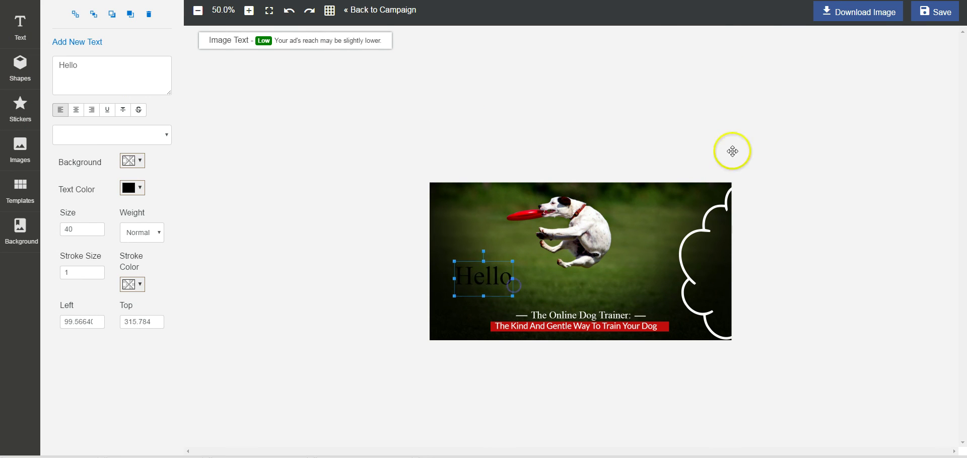
{"action": "left_click", "coordinate": [937, 12]}
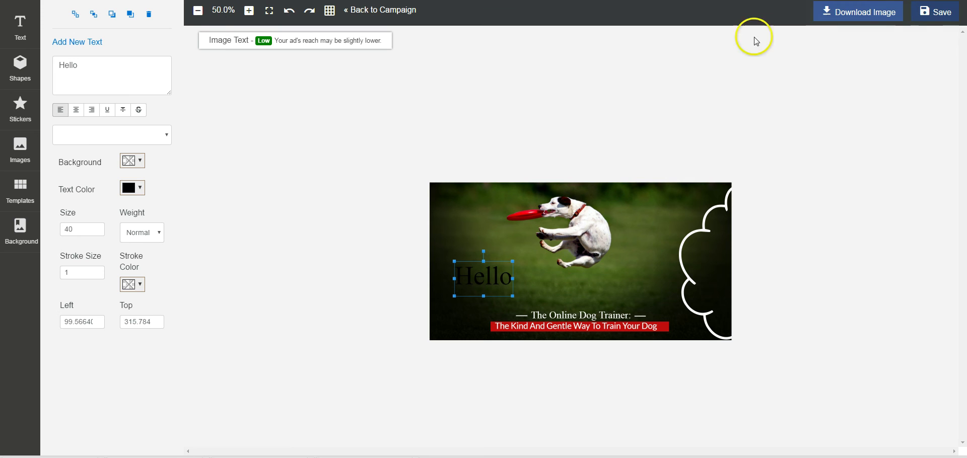
{"action": "left_click", "coordinate": [357, 18]}
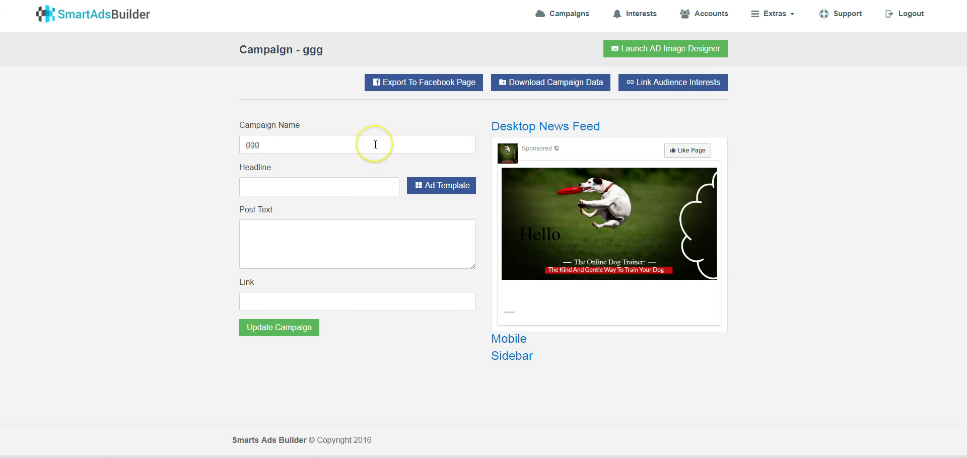
Step: Look over the campaign's headline and post text fields and check the mobile and sidebar ad previews
{"action": "left_click", "coordinate": [265, 250]}
{"action": "left_click", "coordinate": [282, 201]}
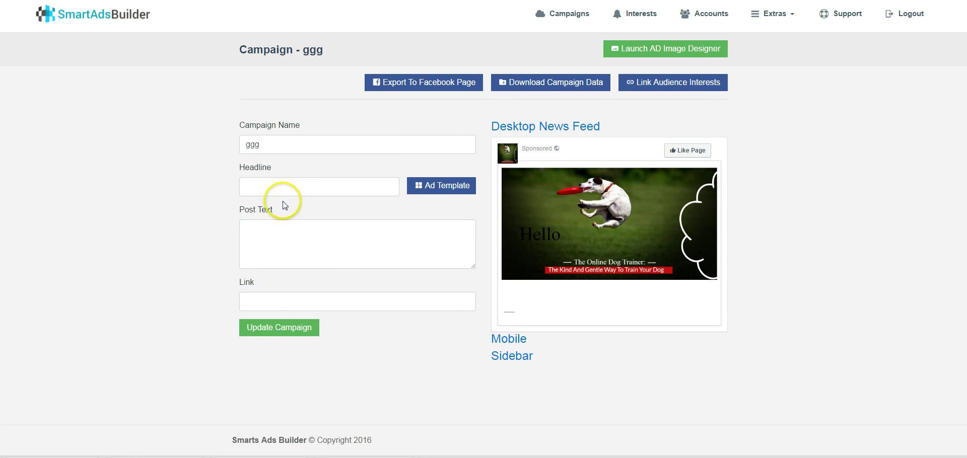
{"action": "left_click", "coordinate": [285, 251]}
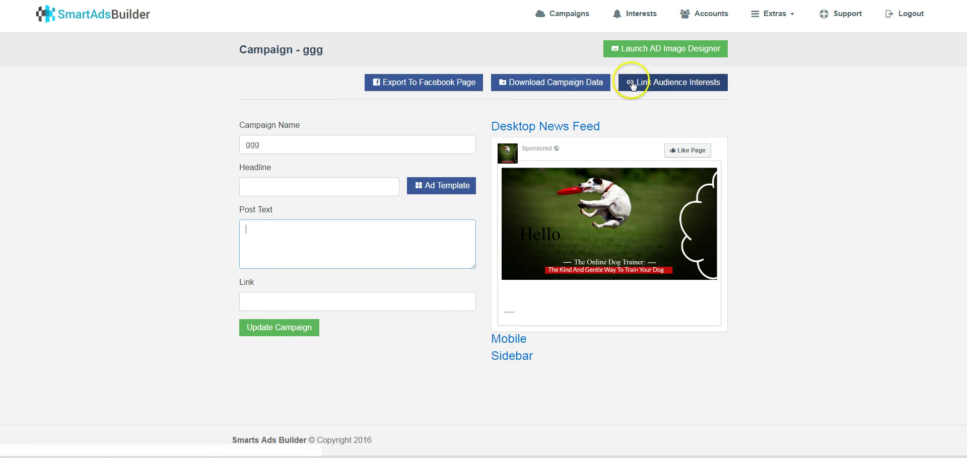
{"action": "left_click", "coordinate": [509, 344]}
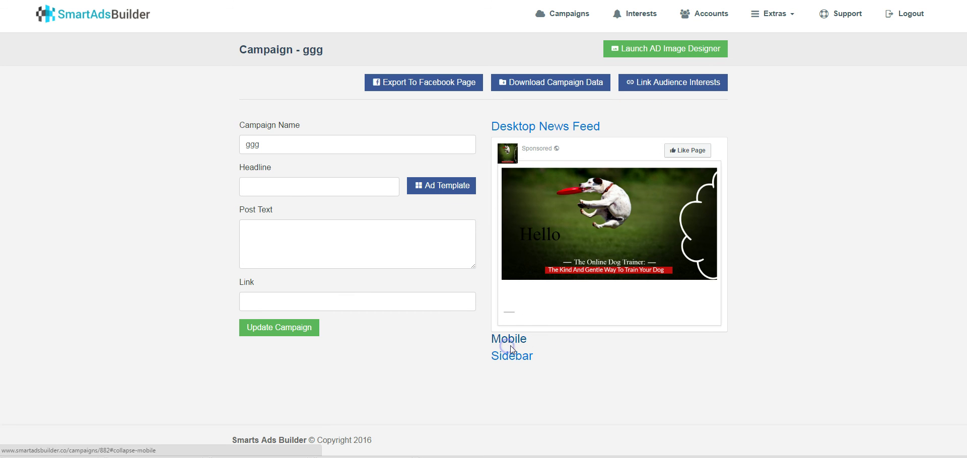
{"action": "left_click", "coordinate": [512, 351]}
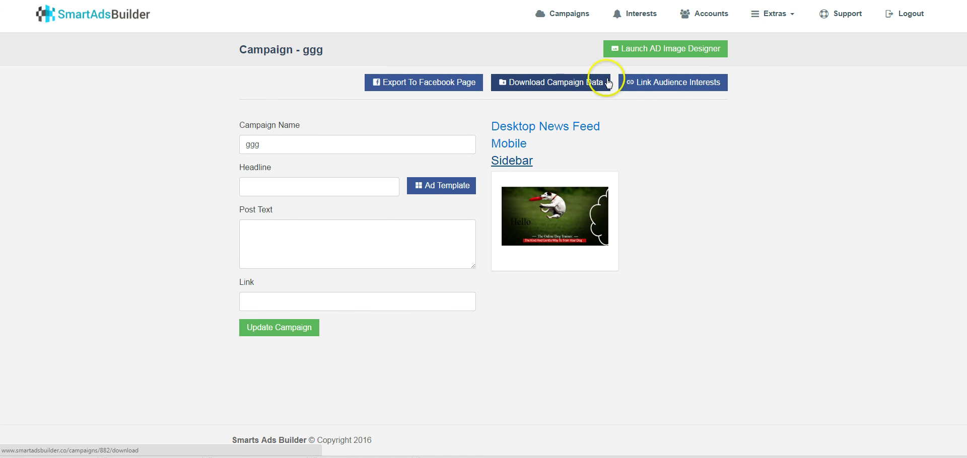
Step: Export the campaign to the Facebook page in the Internet/Software category
{"action": "left_click", "coordinate": [400, 84]}
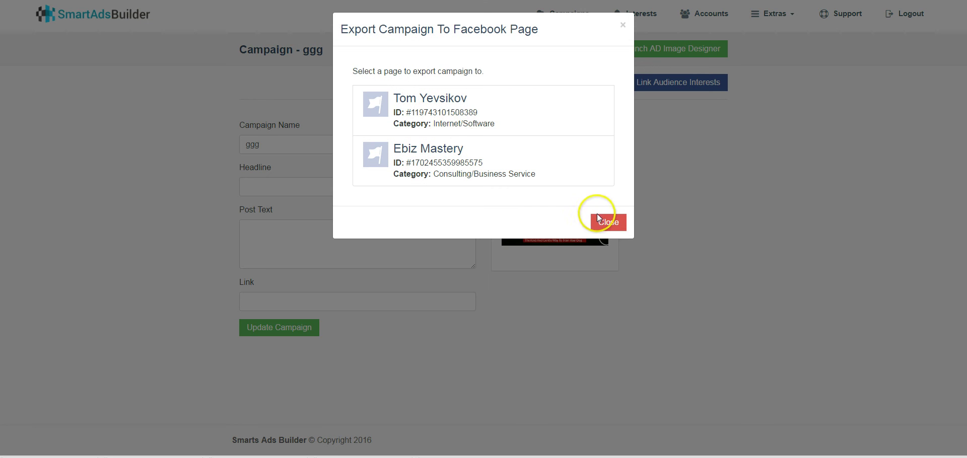
{"action": "left_click", "coordinate": [597, 216]}
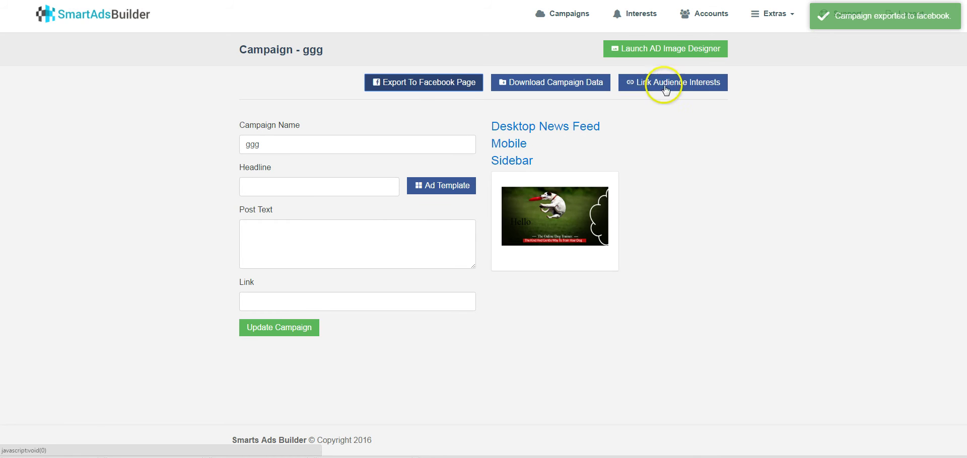
Step: Review the "dog training" audience interests, including the Dog training audience, and save the search as "dog training-interest"
{"action": "left_click", "coordinate": [665, 88]}
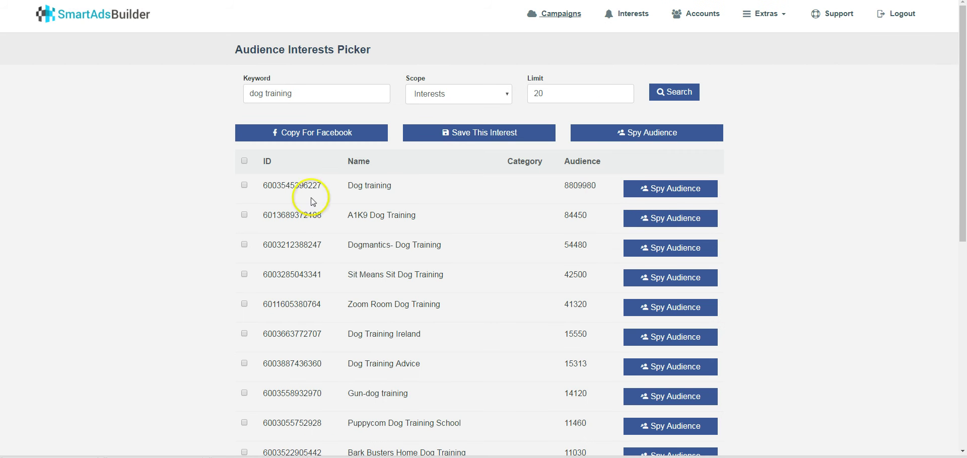
{"action": "left_click", "coordinate": [295, 93]}
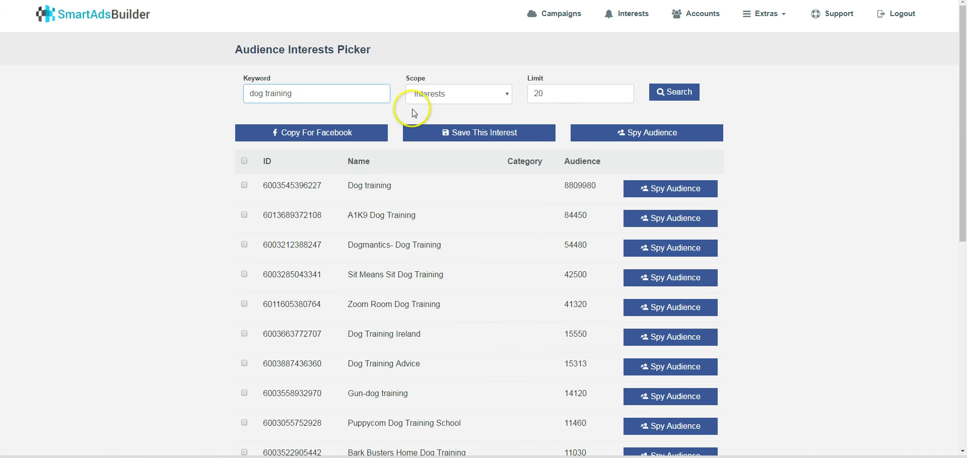
{"action": "left_click", "coordinate": [697, 190]}
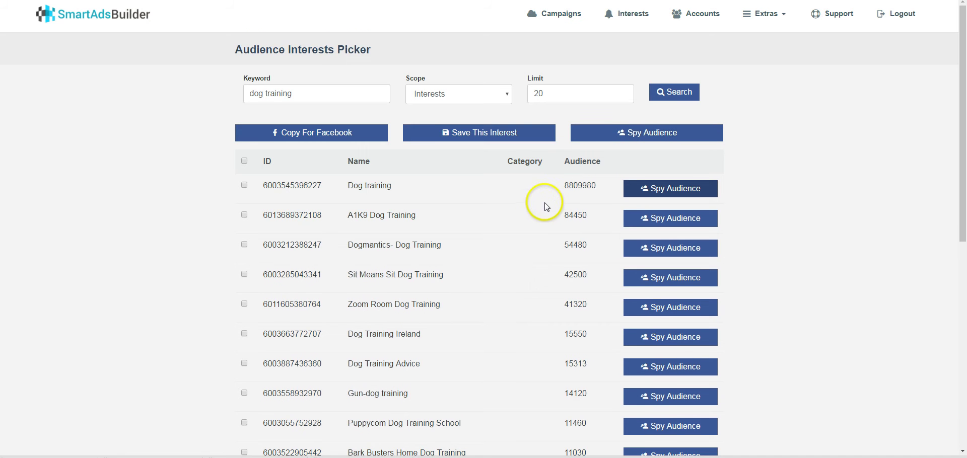
{"action": "scroll", "coordinate": [546, 207], "scroll_direction": "down", "scroll_amount": 1}
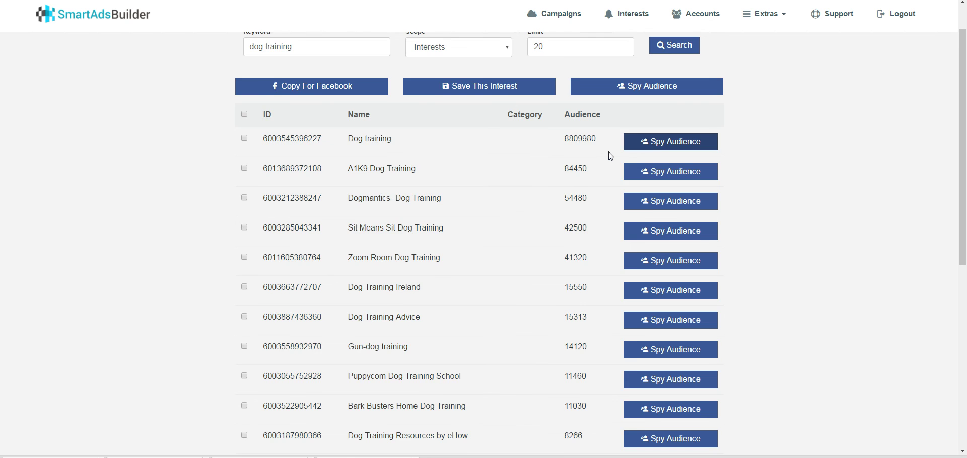
{"action": "scroll", "coordinate": [611, 156], "scroll_direction": "up", "scroll_amount": 1}
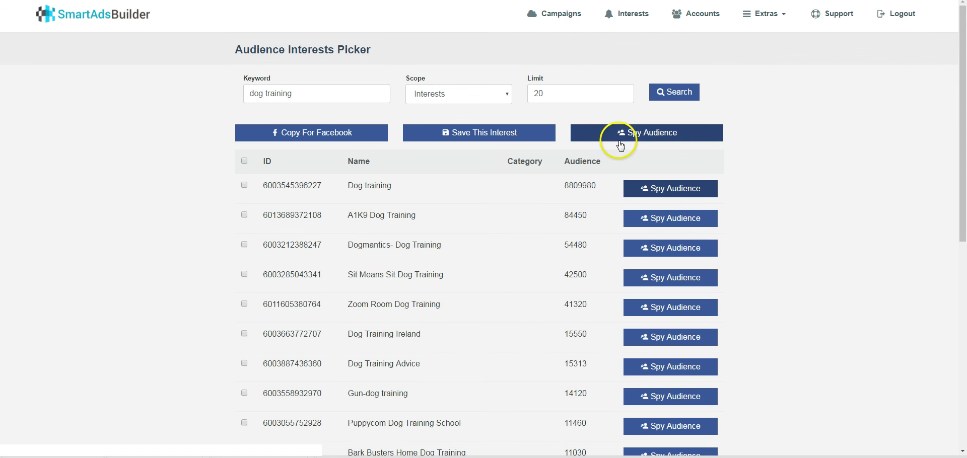
{"action": "left_click", "coordinate": [500, 142]}
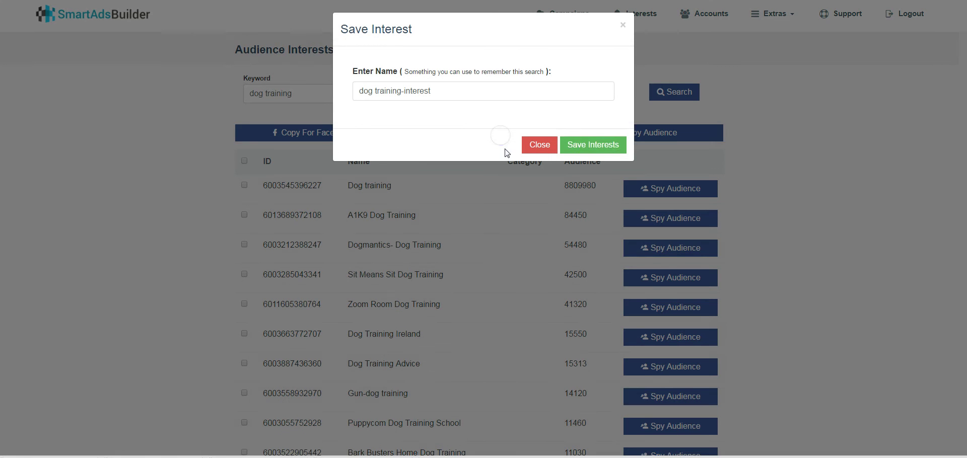
{"action": "left_click", "coordinate": [597, 151]}
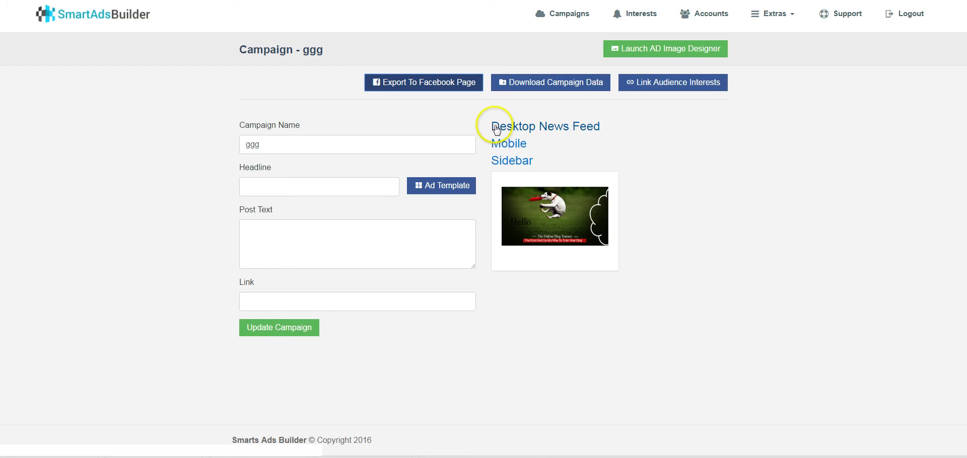
Step: Update the campaign and link a saved audience interest to it
{"action": "left_click", "coordinate": [639, 82]}
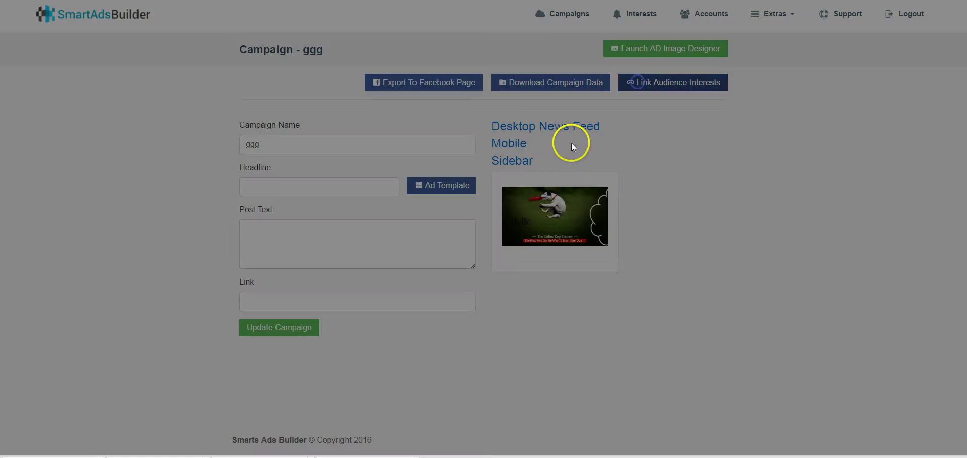
{"action": "left_click", "coordinate": [542, 146]}
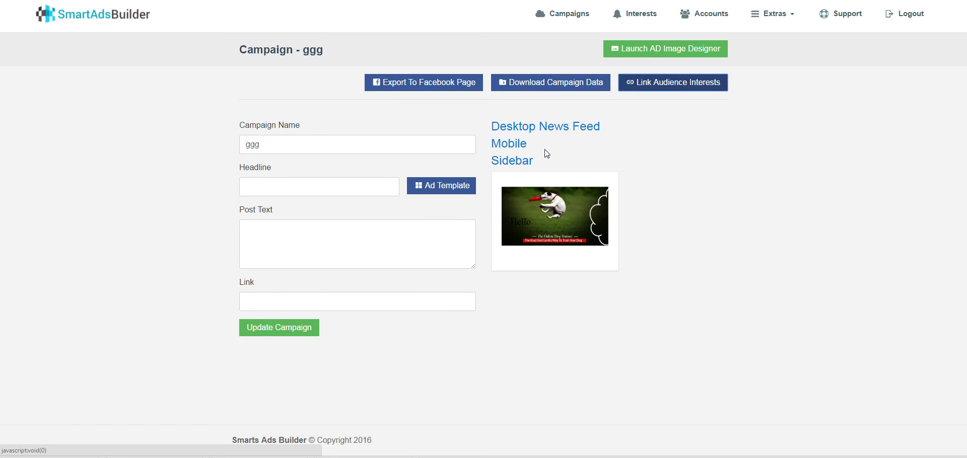
{"action": "left_click", "coordinate": [302, 334]}
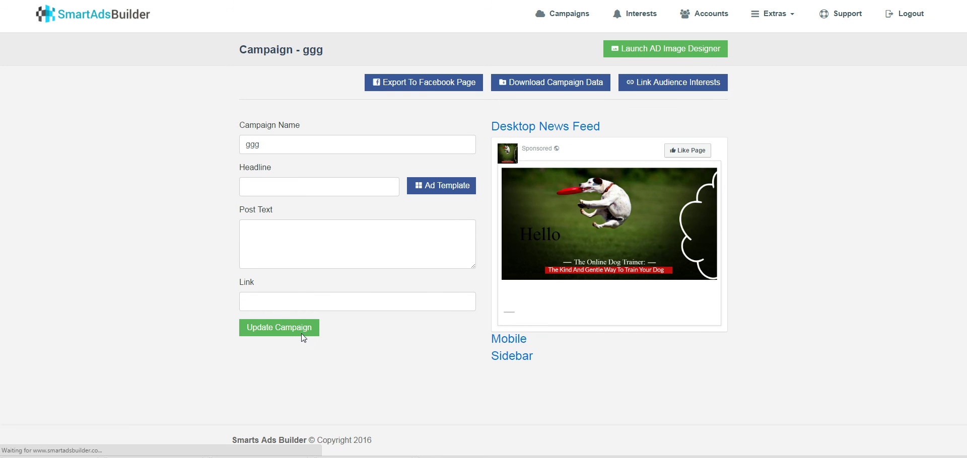
{"action": "left_click", "coordinate": [672, 82]}
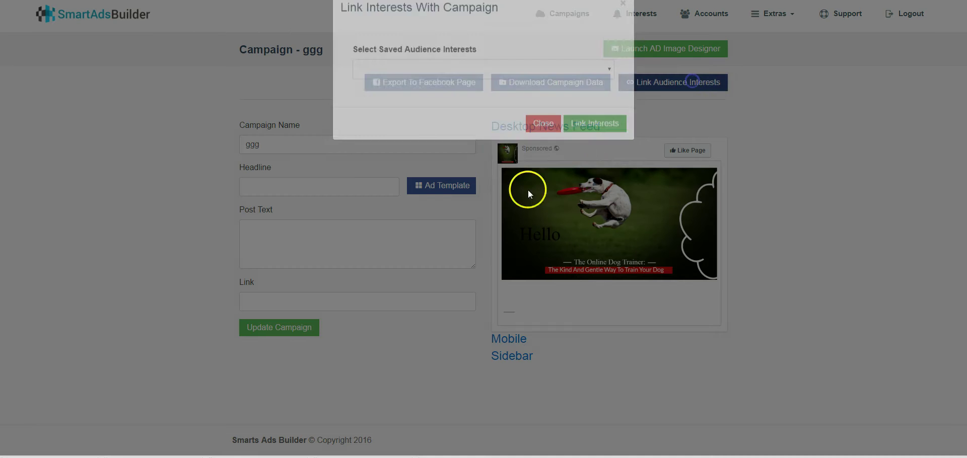
{"action": "left_click", "coordinate": [479, 92]}
{"action": "left_click", "coordinate": [431, 108]}
{"action": "left_click", "coordinate": [619, 147]}
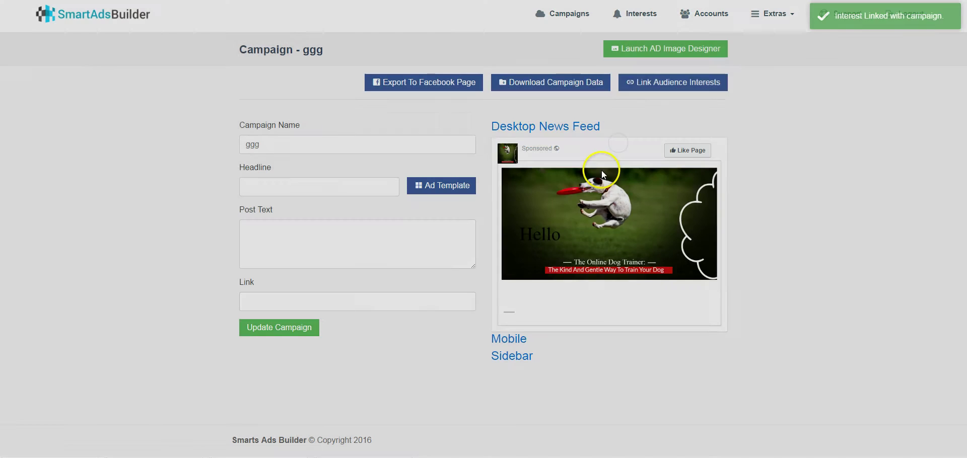
Step: Check the Facebook page export options and examine the published dog ad post on the Facebook page
{"action": "left_click", "coordinate": [422, 84]}
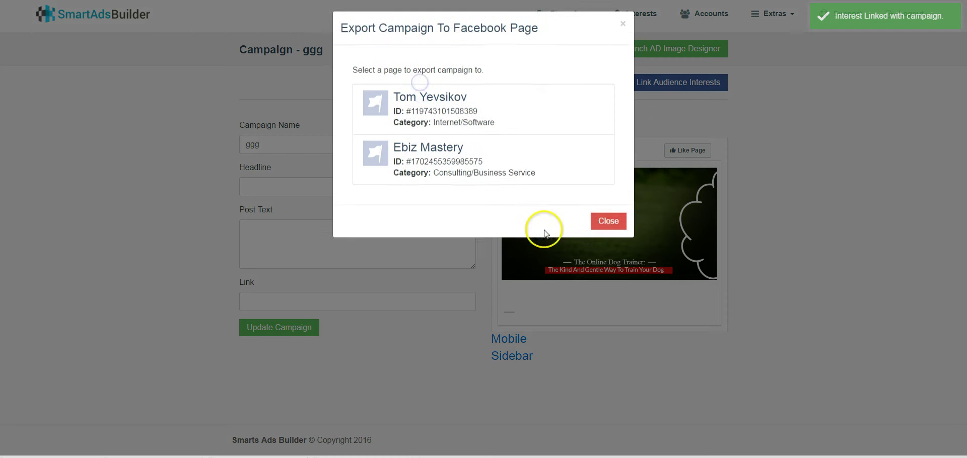
{"action": "left_click", "coordinate": [621, 220]}
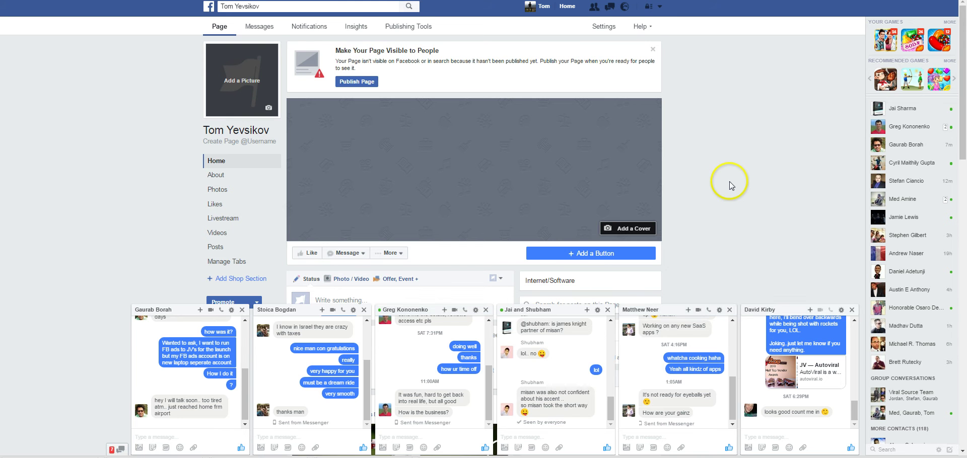
{"action": "scroll", "coordinate": [558, 156], "scroll_direction": "down", "scroll_amount": 5}
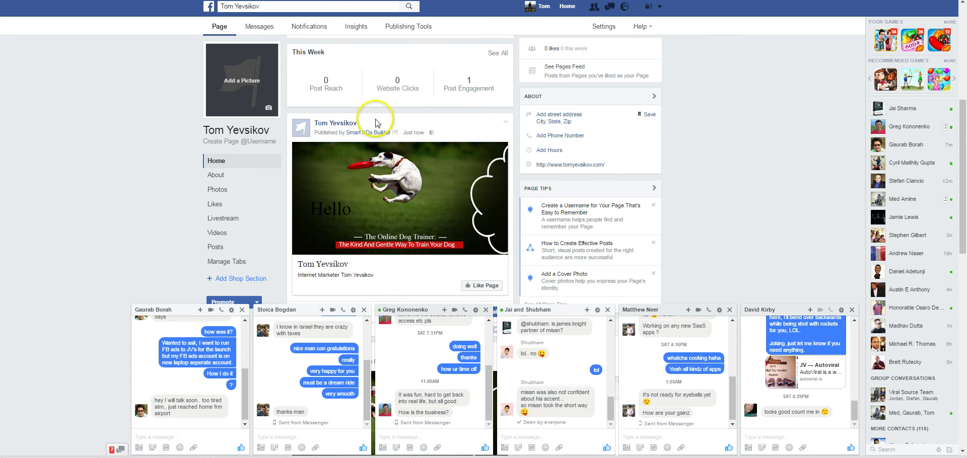
{"action": "scroll", "coordinate": [498, 258], "scroll_direction": "down", "scroll_amount": 1}
{"action": "scroll", "coordinate": [496, 252], "scroll_direction": "up", "scroll_amount": 1}
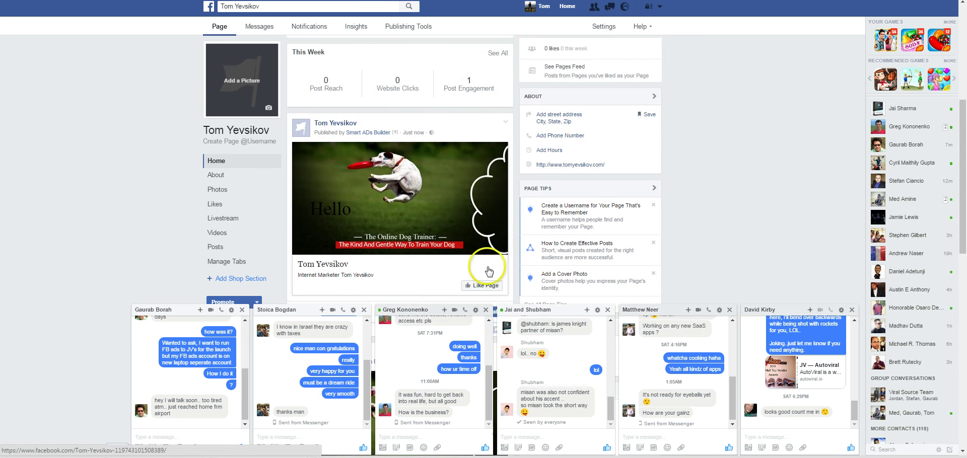
{"action": "scroll", "coordinate": [488, 241], "scroll_direction": "down", "scroll_amount": 3}
{"action": "scroll", "coordinate": [472, 220], "scroll_direction": "up", "scroll_amount": 3}
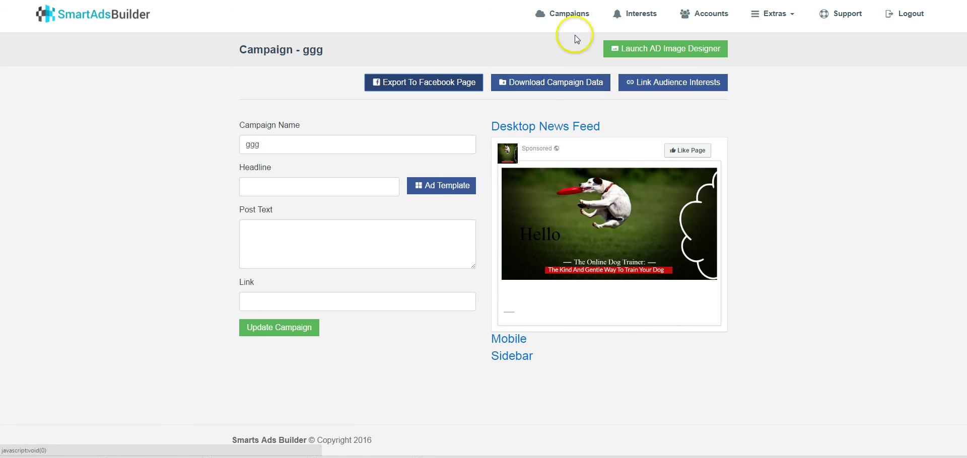
Step: Return to the campaign list and open the form for creating another campaign
{"action": "left_click", "coordinate": [570, 10]}
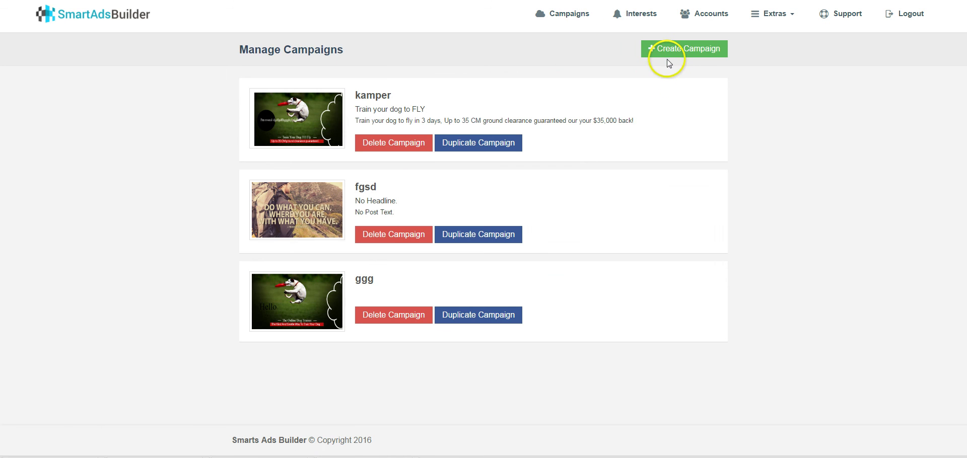
{"action": "left_click", "coordinate": [664, 47]}
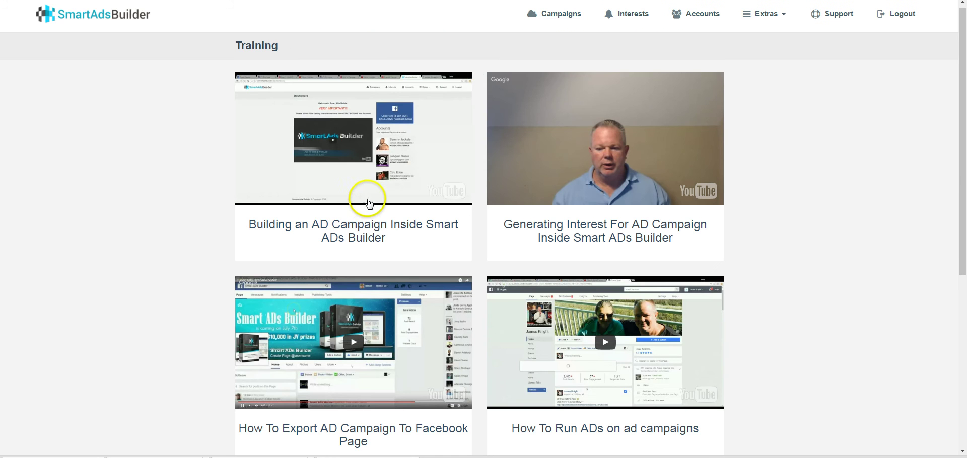
Step: Look through the Training page's tutorial videos on building, exporting and running ad campaigns, affiliate promotion and e-commerce
{"action": "scroll", "coordinate": [361, 194], "scroll_direction": "down", "scroll_amount": 5}
{"action": "scroll", "coordinate": [361, 194], "scroll_direction": "up", "scroll_amount": 3}
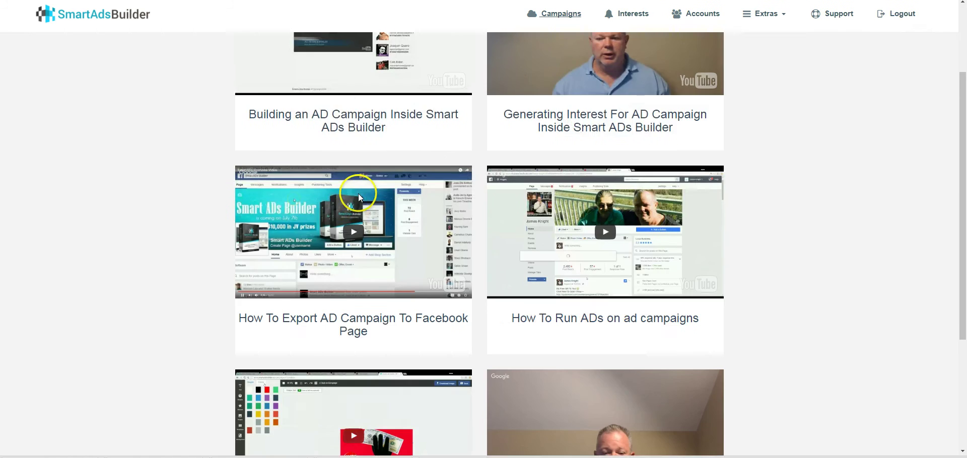
{"action": "scroll", "coordinate": [358, 193], "scroll_direction": "up", "scroll_amount": 3}
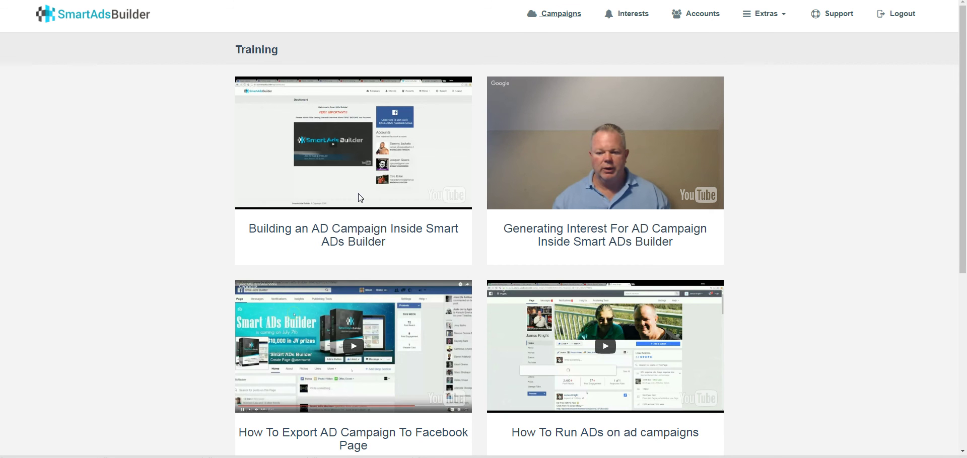
{"action": "scroll", "coordinate": [377, 146], "scroll_direction": "down", "scroll_amount": 3}
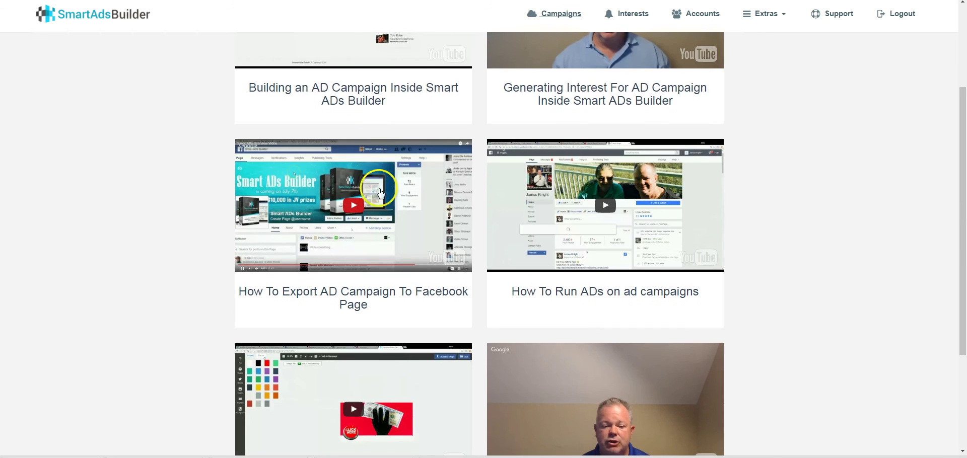
{"action": "scroll", "coordinate": [387, 235], "scroll_direction": "down", "scroll_amount": 2}
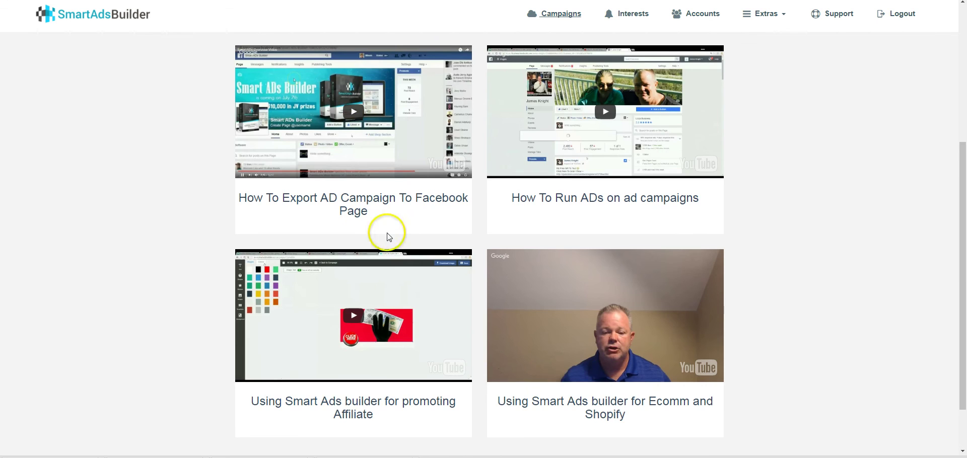
{"action": "scroll", "coordinate": [448, 244], "scroll_direction": "up", "scroll_amount": 5}
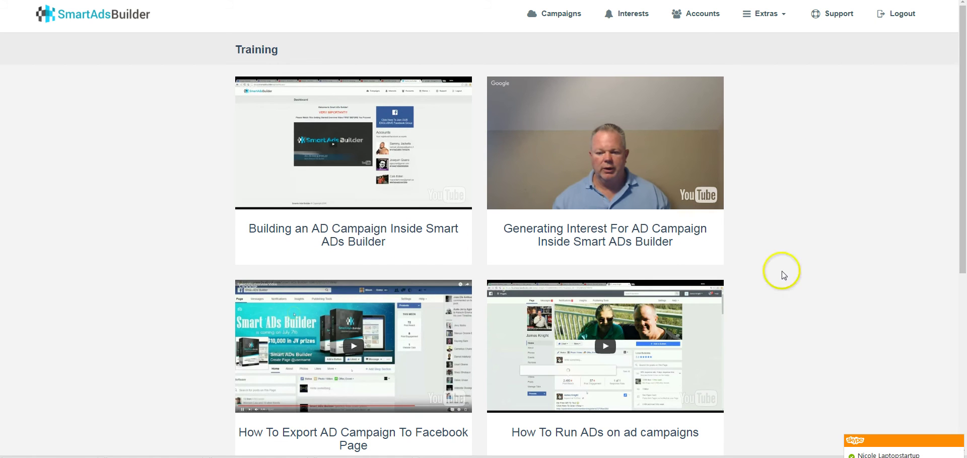
{"action": "scroll", "coordinate": [467, 262], "scroll_direction": "down", "scroll_amount": 2}
{"action": "scroll", "coordinate": [467, 263], "scroll_direction": "down", "scroll_amount": 4}
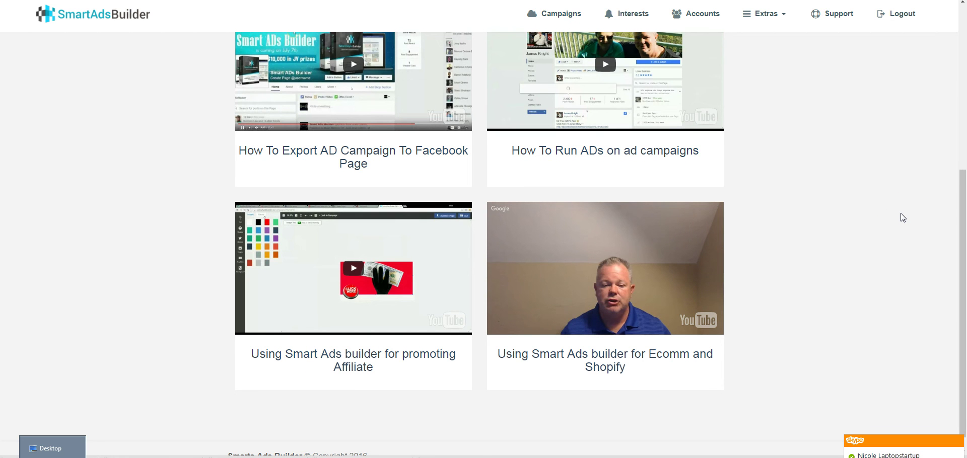
{"action": "scroll", "coordinate": [902, 218], "scroll_direction": "up", "scroll_amount": 1}
{"action": "scroll", "coordinate": [903, 217], "scroll_direction": "up", "scroll_amount": 2}
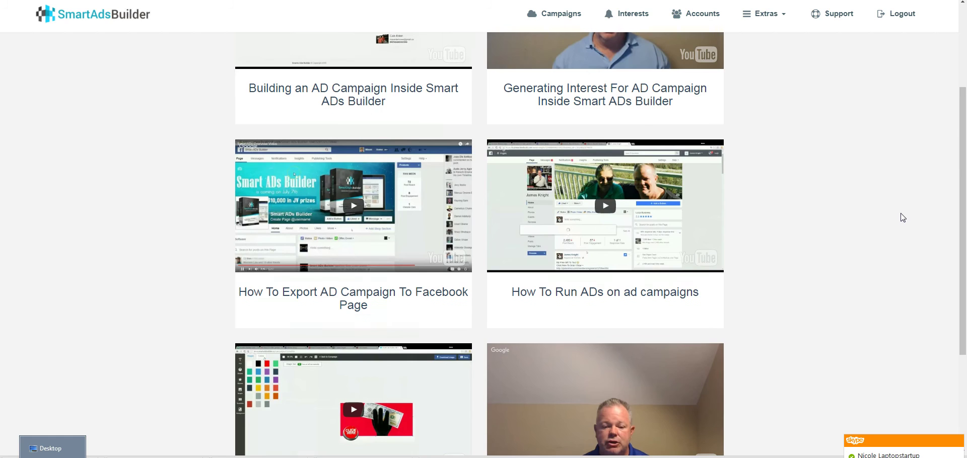
{"action": "scroll", "coordinate": [903, 218], "scroll_direction": "up", "scroll_amount": 2}
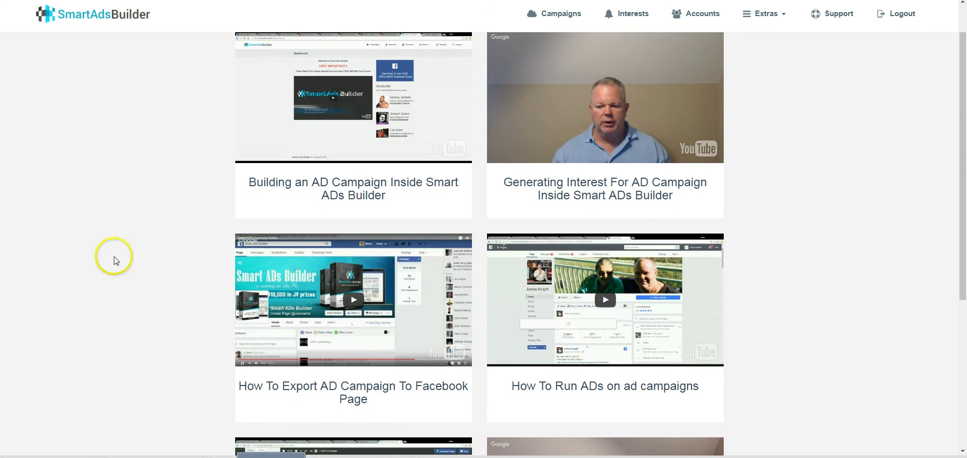
{"action": "scroll", "coordinate": [718, 268], "scroll_direction": "down", "scroll_amount": 5}
{"action": "scroll", "coordinate": [457, 246], "scroll_direction": "up", "scroll_amount": 6}
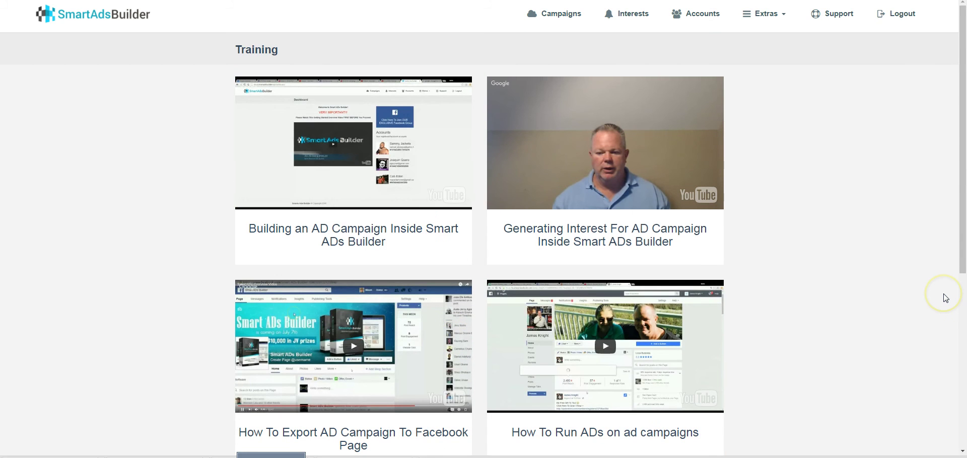